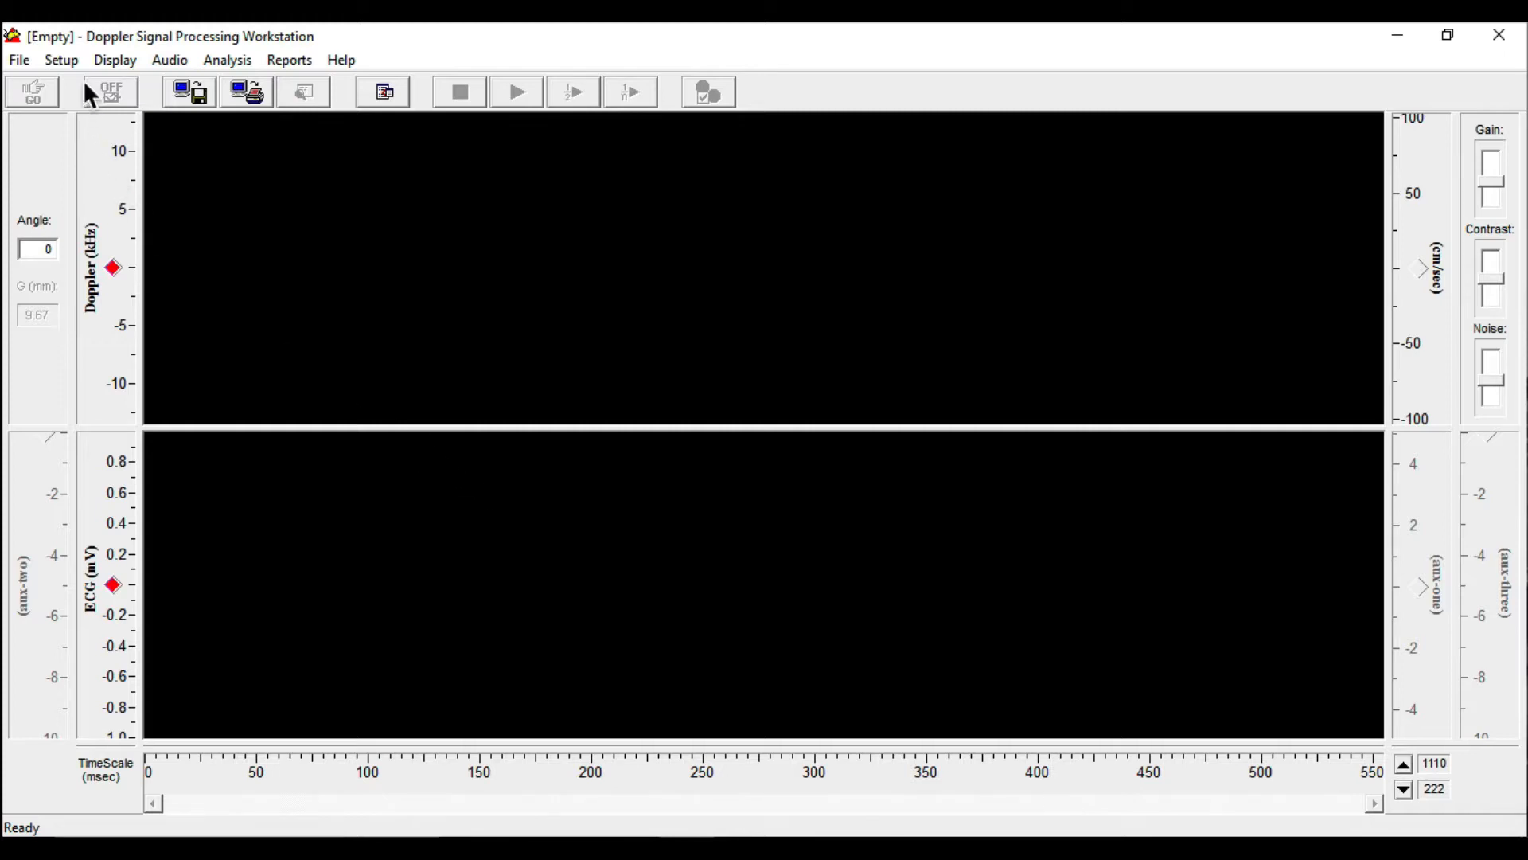
Enable the "Use F/R not I/Q" processing option in the Doppler setup and apply it
{"action": "left_click", "coordinate": [63, 61]}
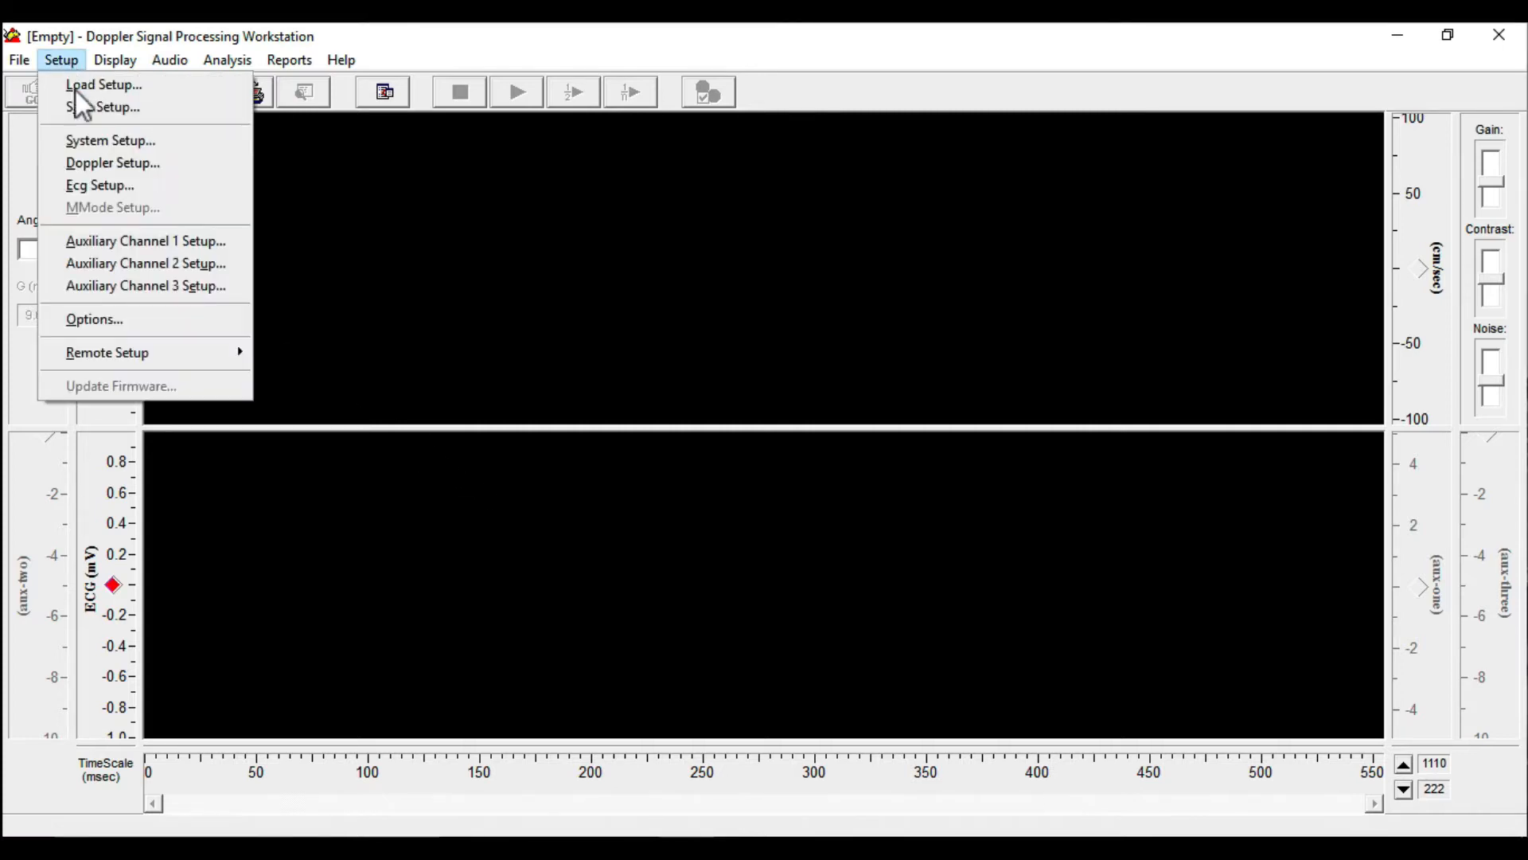
{"action": "left_click", "coordinate": [107, 161]}
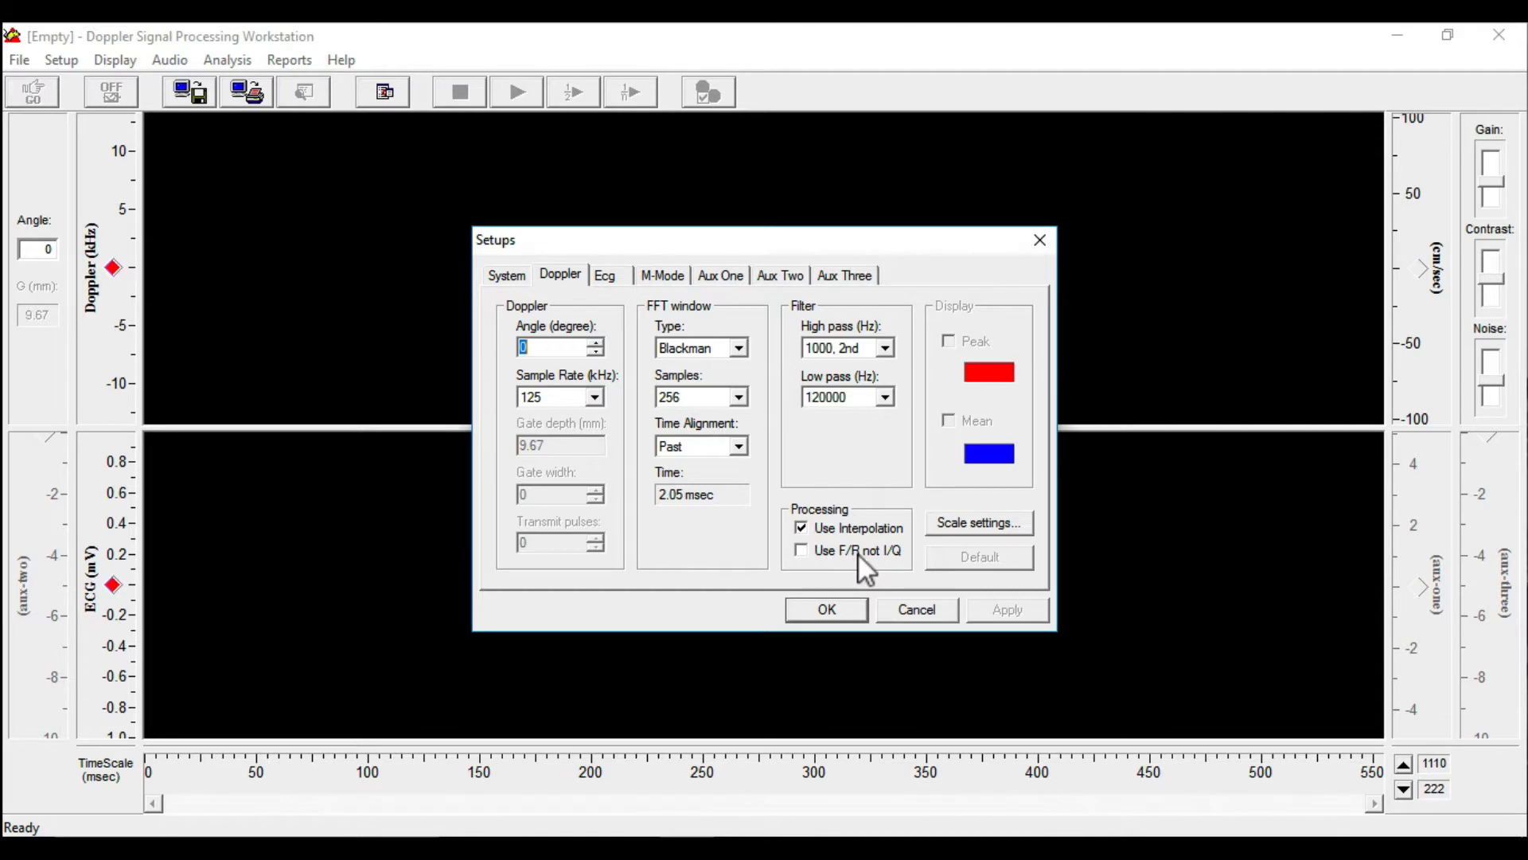
{"action": "left_click", "coordinate": [805, 551]}
{"action": "left_click", "coordinate": [1015, 605]}
{"action": "left_click", "coordinate": [827, 610]}
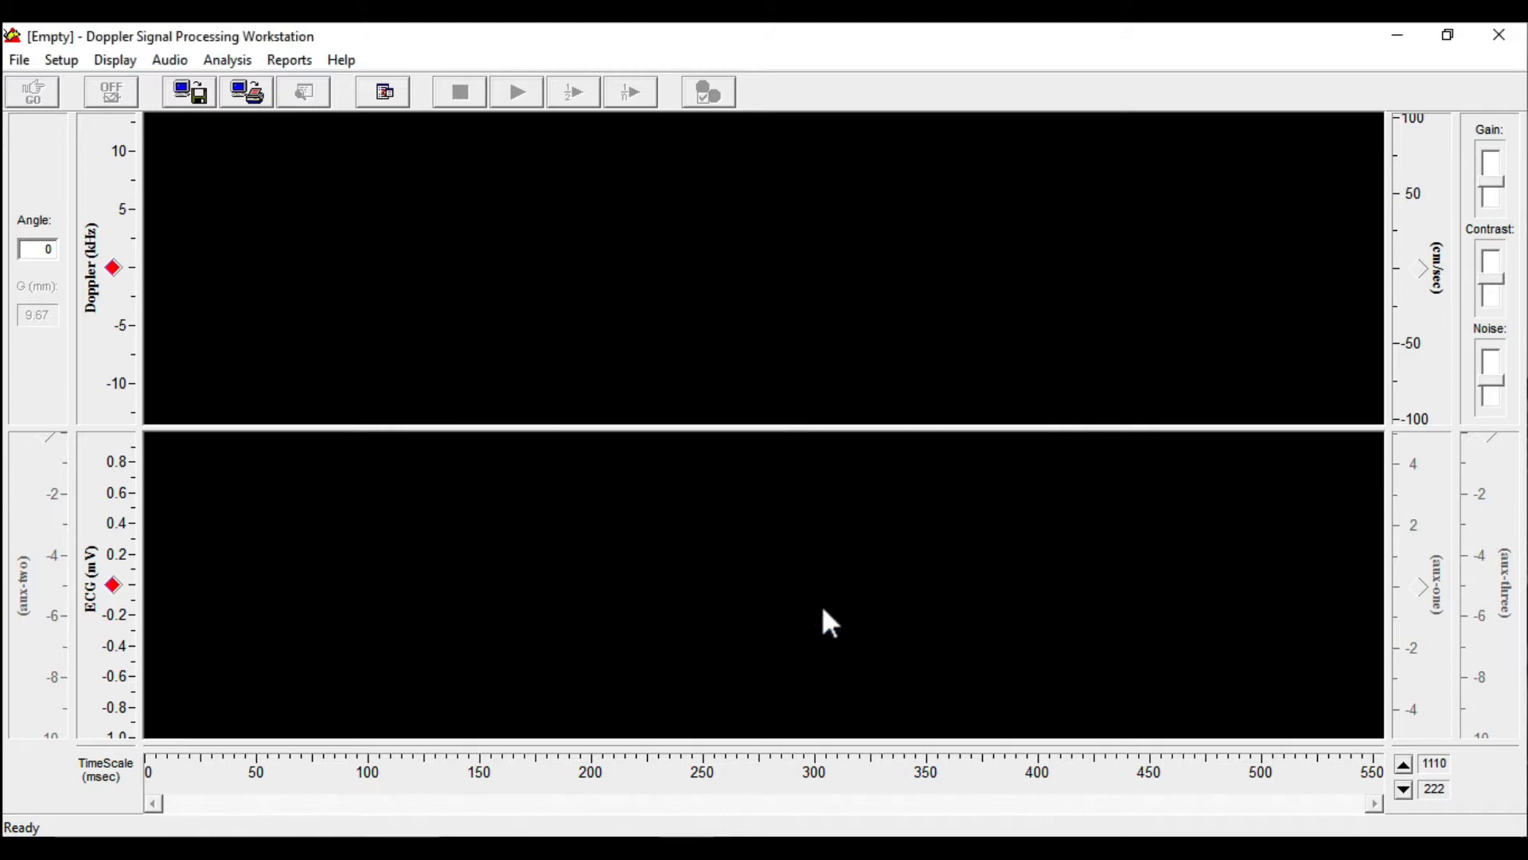
Open the recent file 1362__01.udf and shift the ECG trace down into the visible display range
{"action": "left_click", "coordinate": [19, 61]}
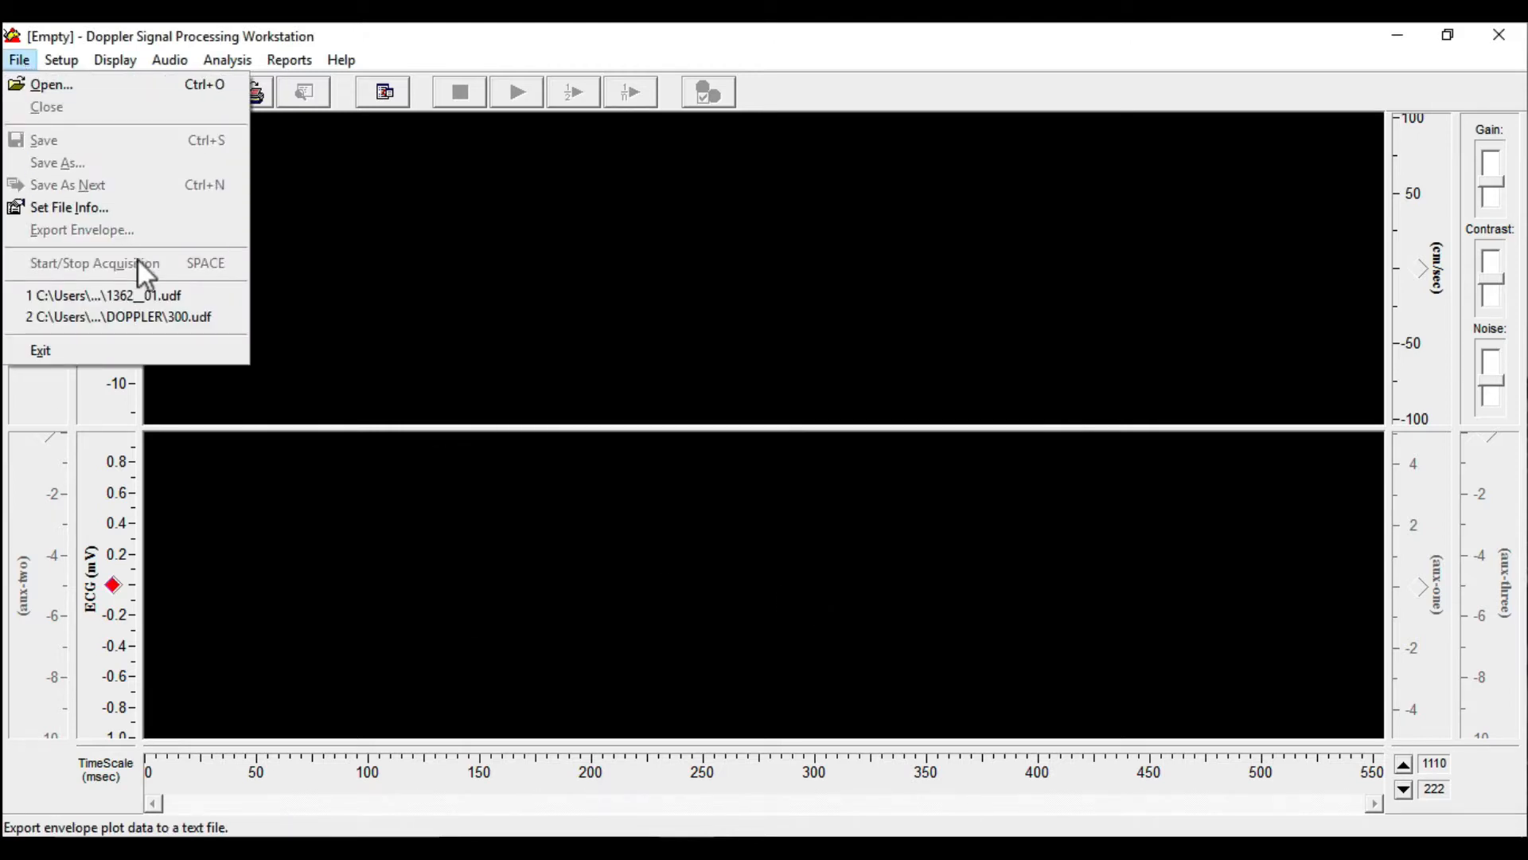
{"action": "left_click", "coordinate": [155, 294]}
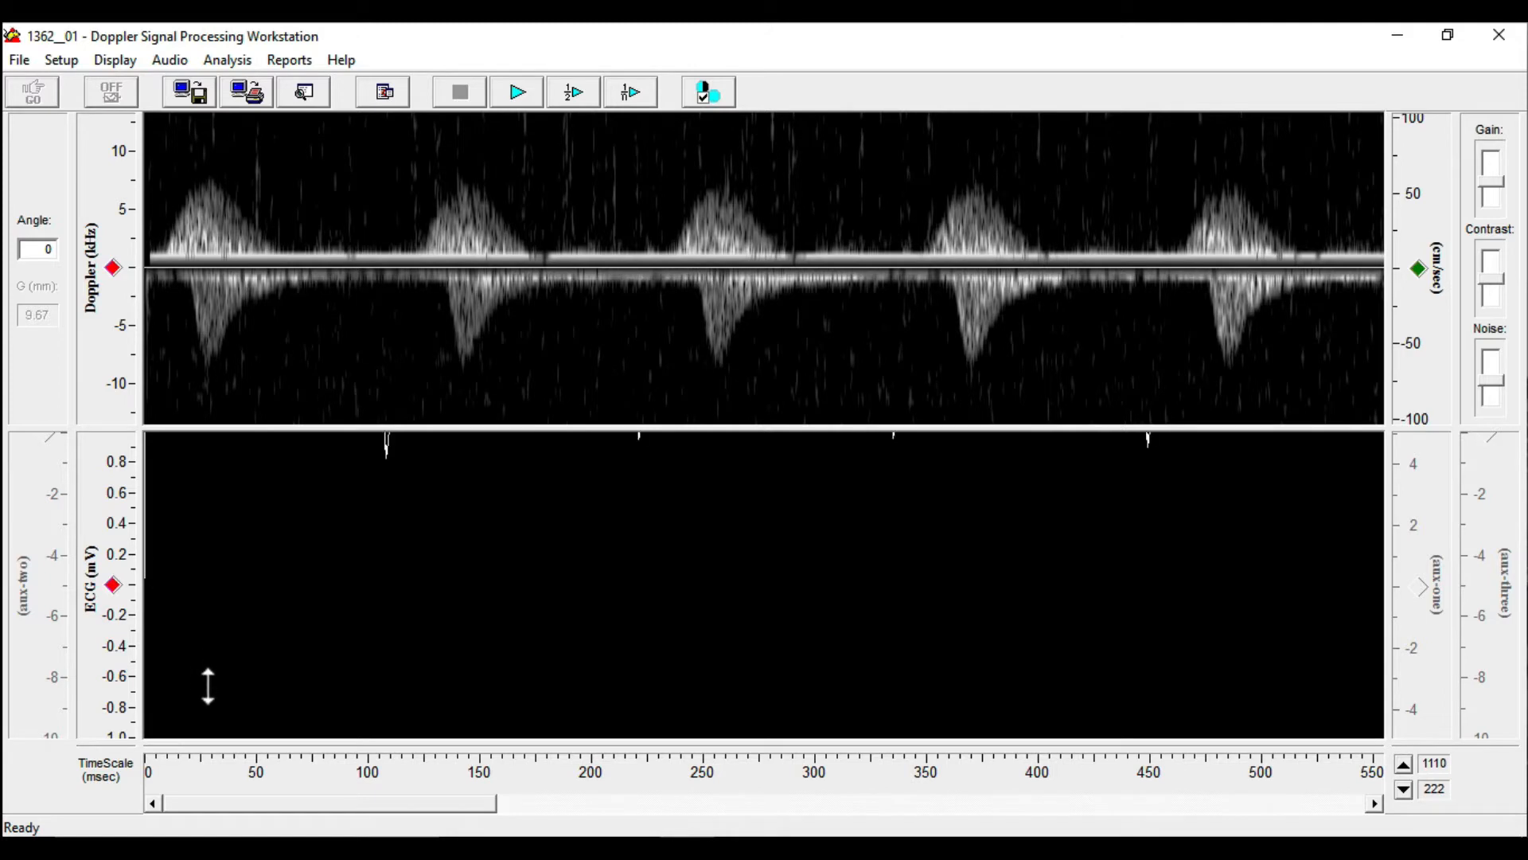
{"action": "left_click_drag", "start_coordinate": [210, 581], "coordinate": [208, 695]}
{"action": "left_click_drag", "start_coordinate": [253, 493], "coordinate": [229, 754]}
{"action": "left_click_drag", "start_coordinate": [249, 584], "coordinate": [253, 598]}
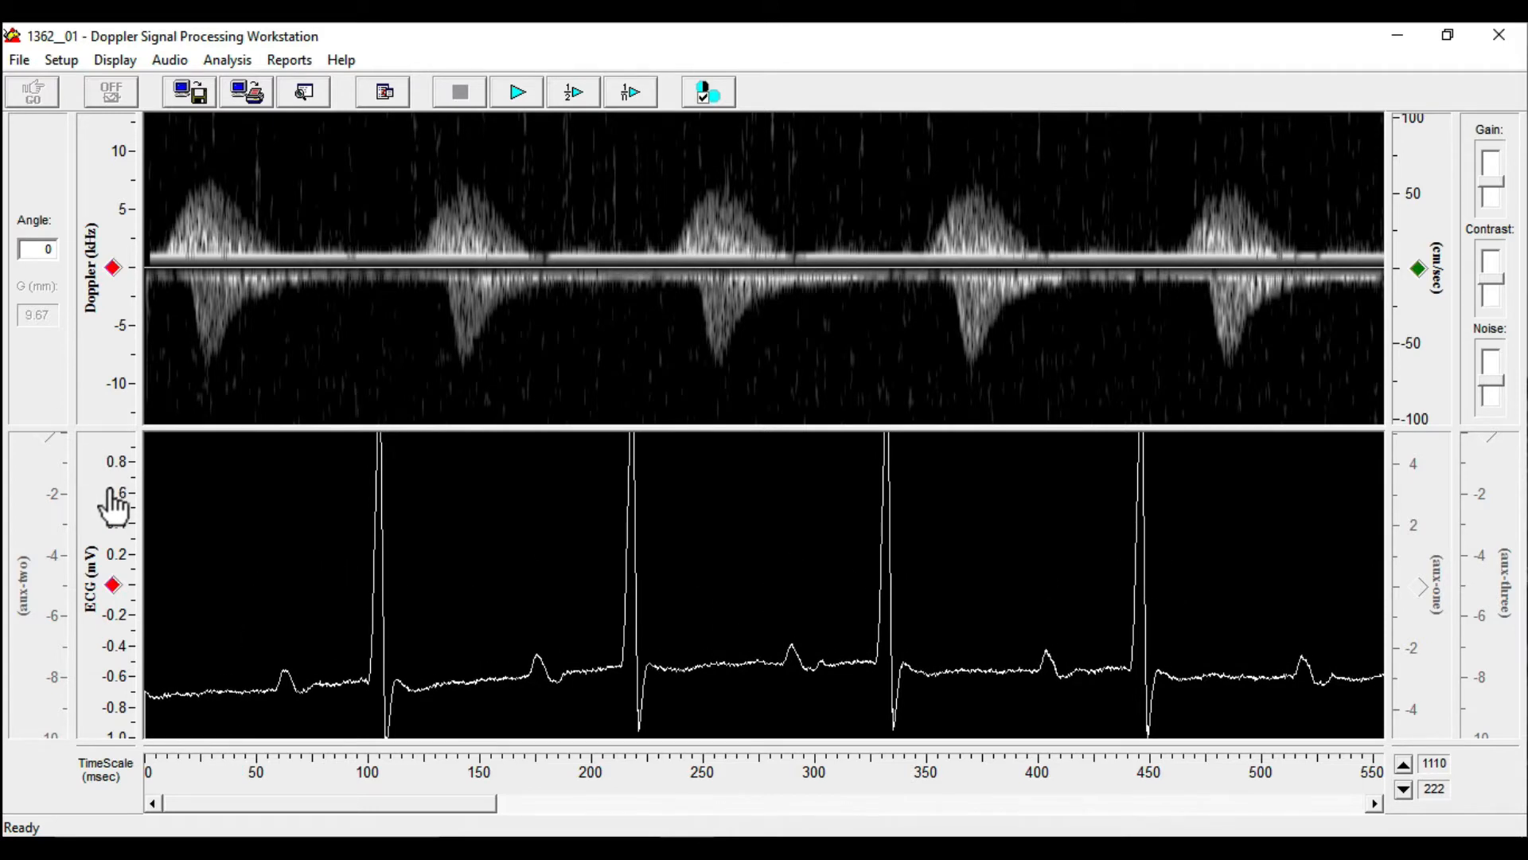
Set the ECG gain setting to 1400 v/v in the ECG setup and apply it
{"action": "left_click", "coordinate": [70, 62]}
{"action": "left_click", "coordinate": [85, 183]}
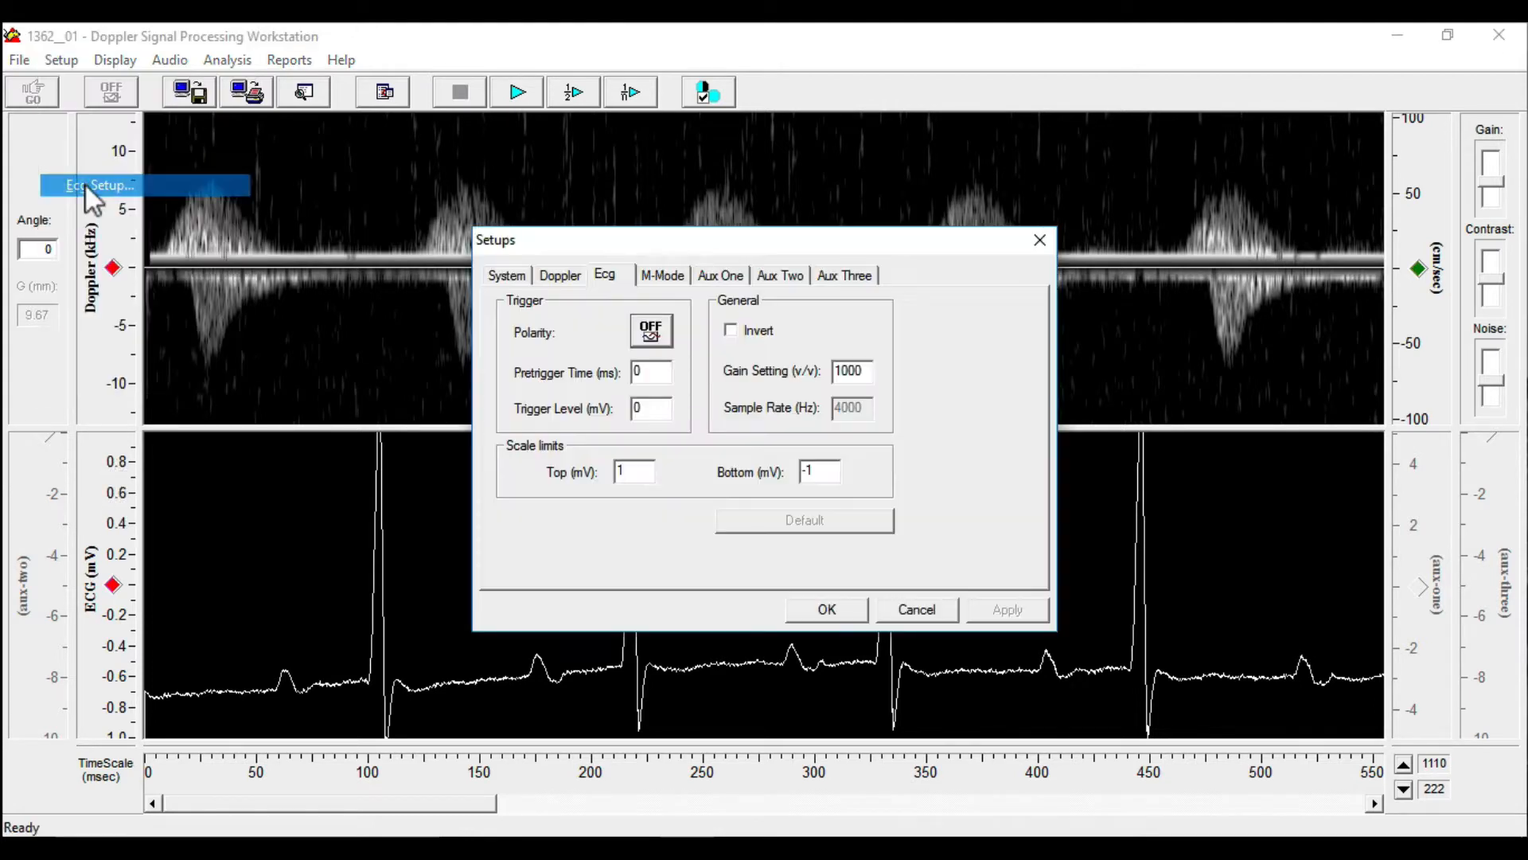
{"action": "left_click_drag", "start_coordinate": [870, 371], "coordinate": [813, 374]}
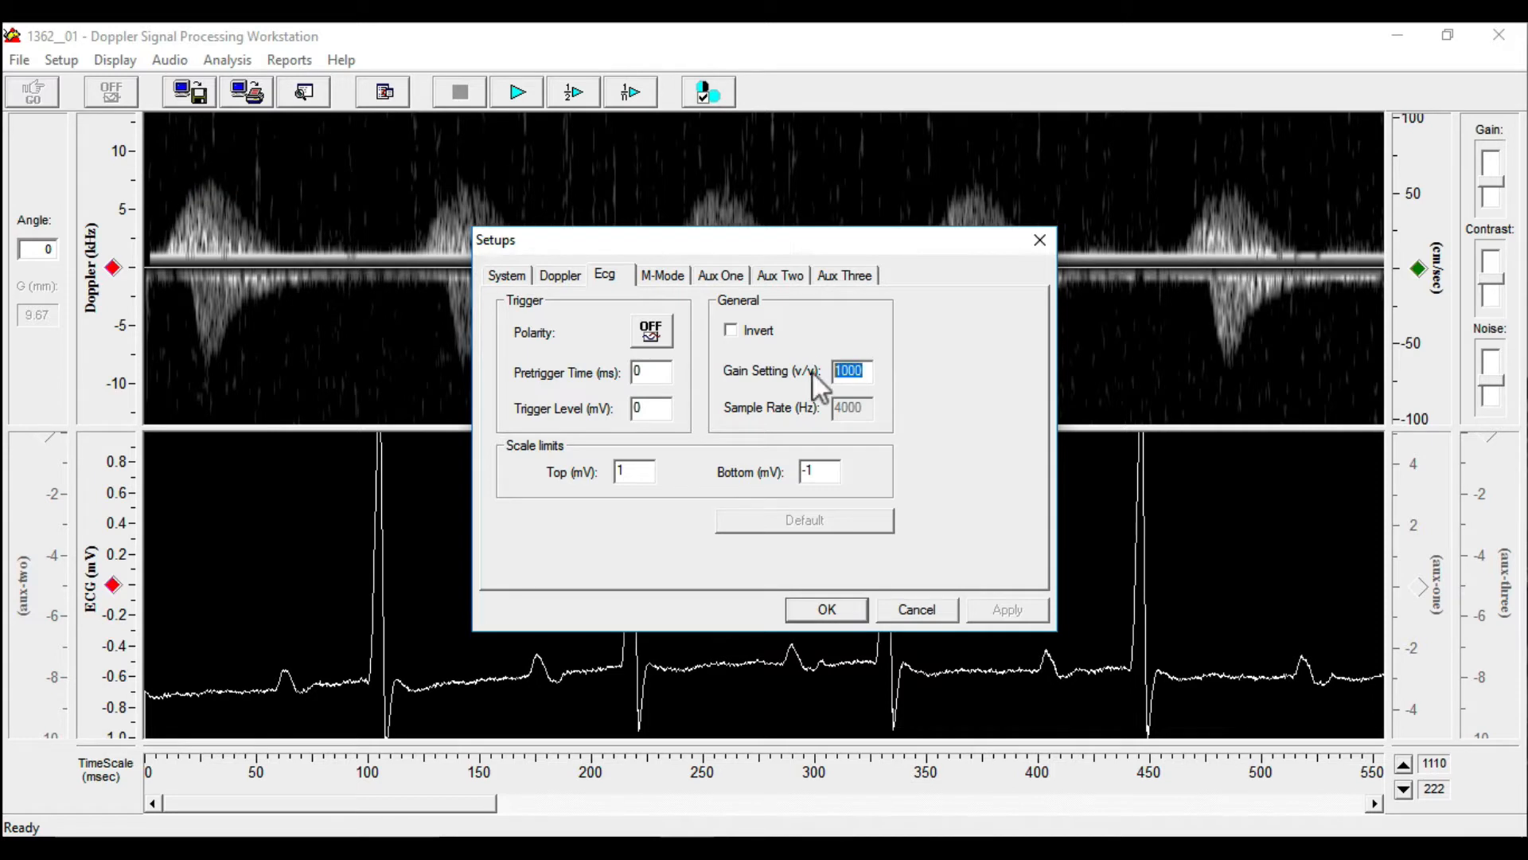
{"action": "type", "text": "1400"}
{"action": "left_click", "coordinate": [1015, 600]}
{"action": "left_click", "coordinate": [845, 611]}
Shift the ECG trace up and set the ECG gain setting to 1800 v/v
{"action": "mouse_move", "coordinate": [482, 643]}
{"action": "left_mouse_down"}
{"action": "mouse_move", "coordinate": [480, 528]}
{"action": "mouse_move", "coordinate": [484, 549]}
{"action": "left_mouse_up"}
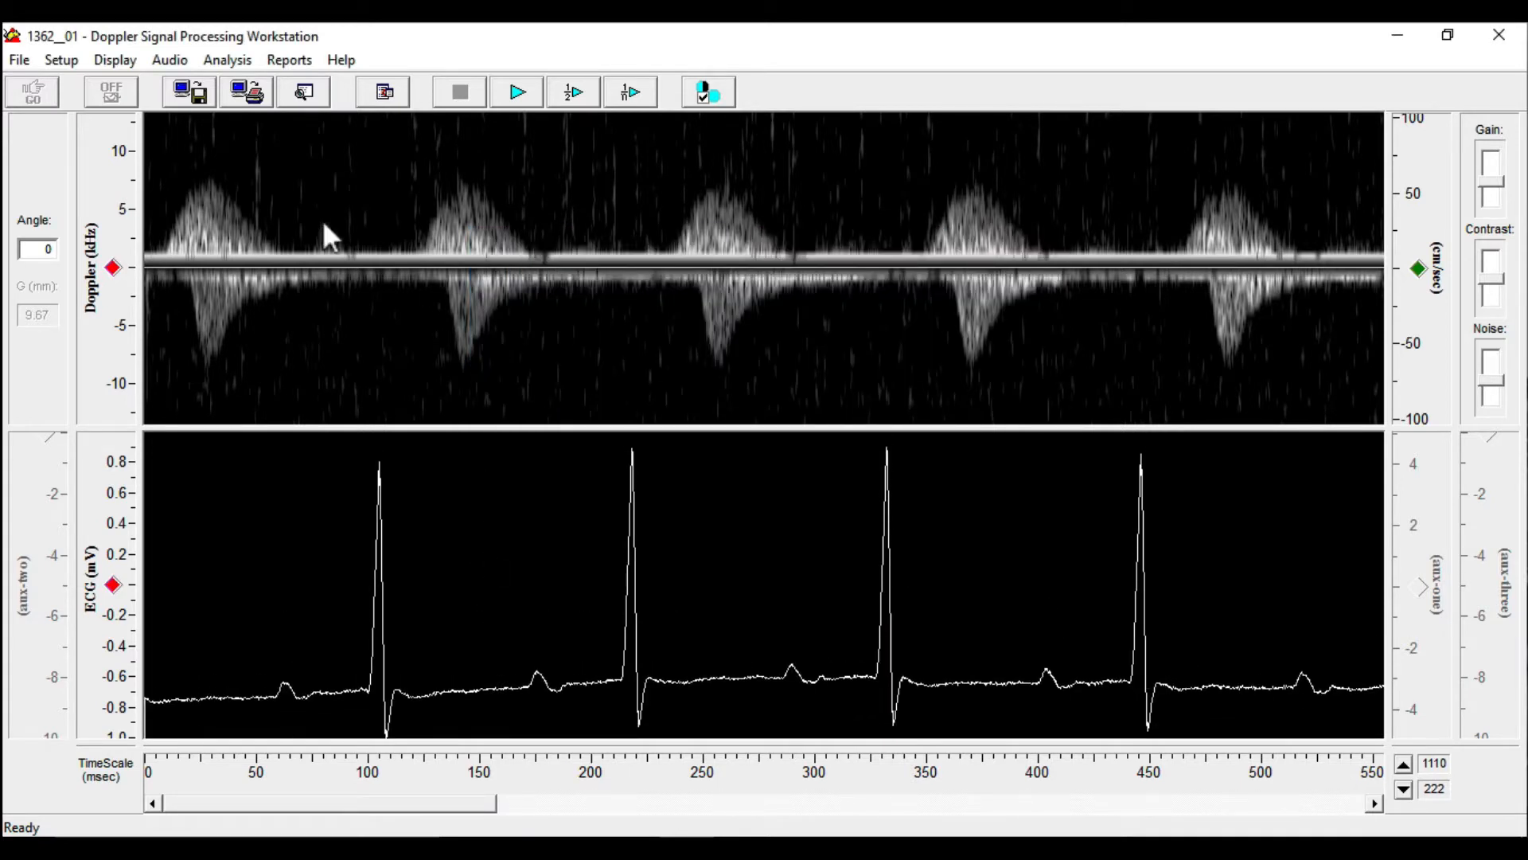
{"action": "left_click", "coordinate": [62, 60]}
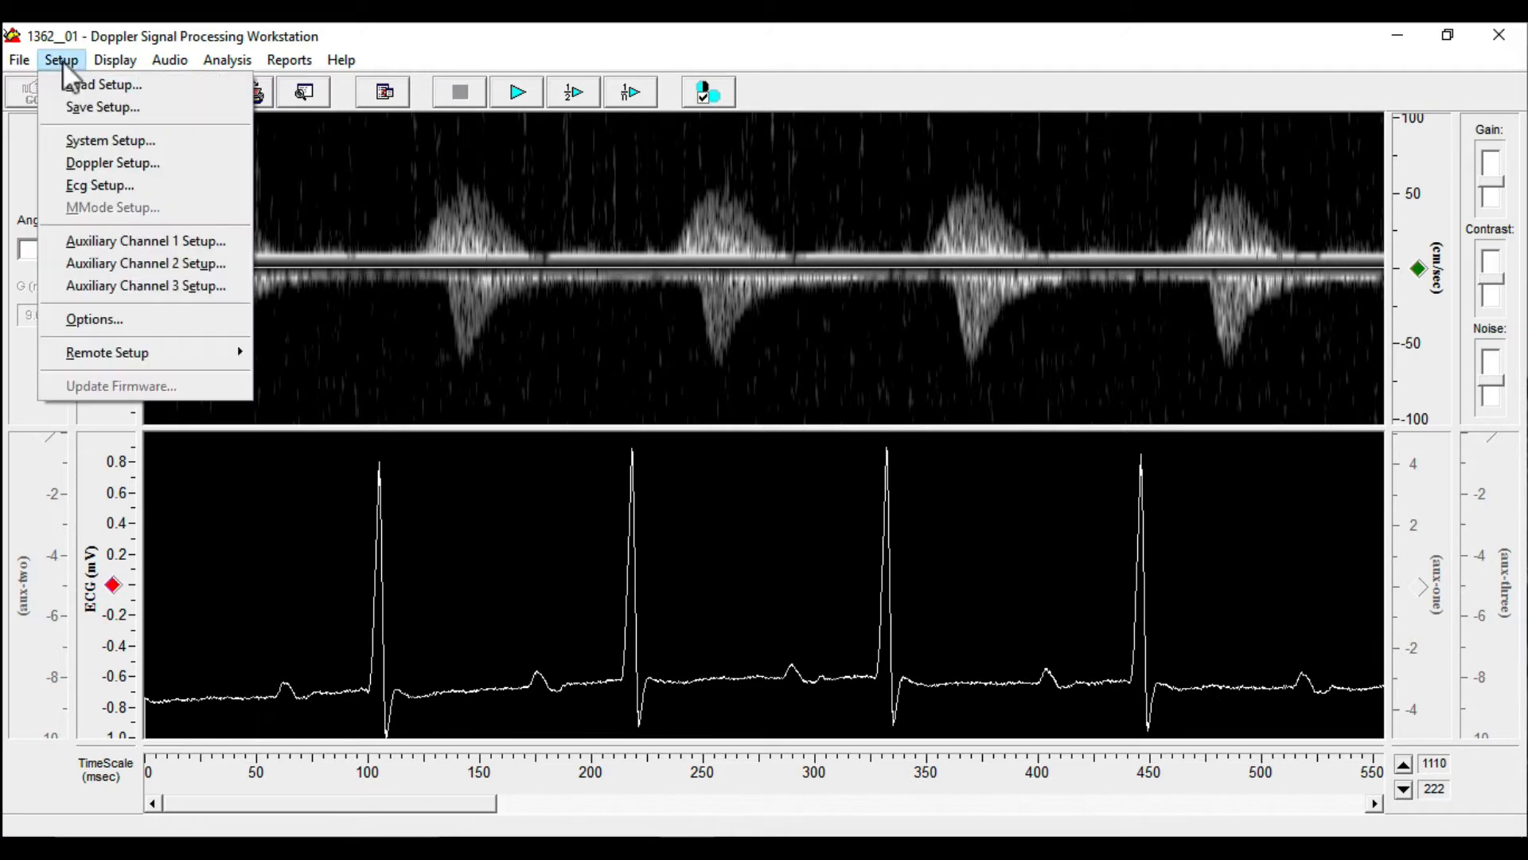
{"action": "left_click", "coordinate": [93, 180]}
{"action": "left_click_drag", "start_coordinate": [863, 371], "coordinate": [820, 370]}
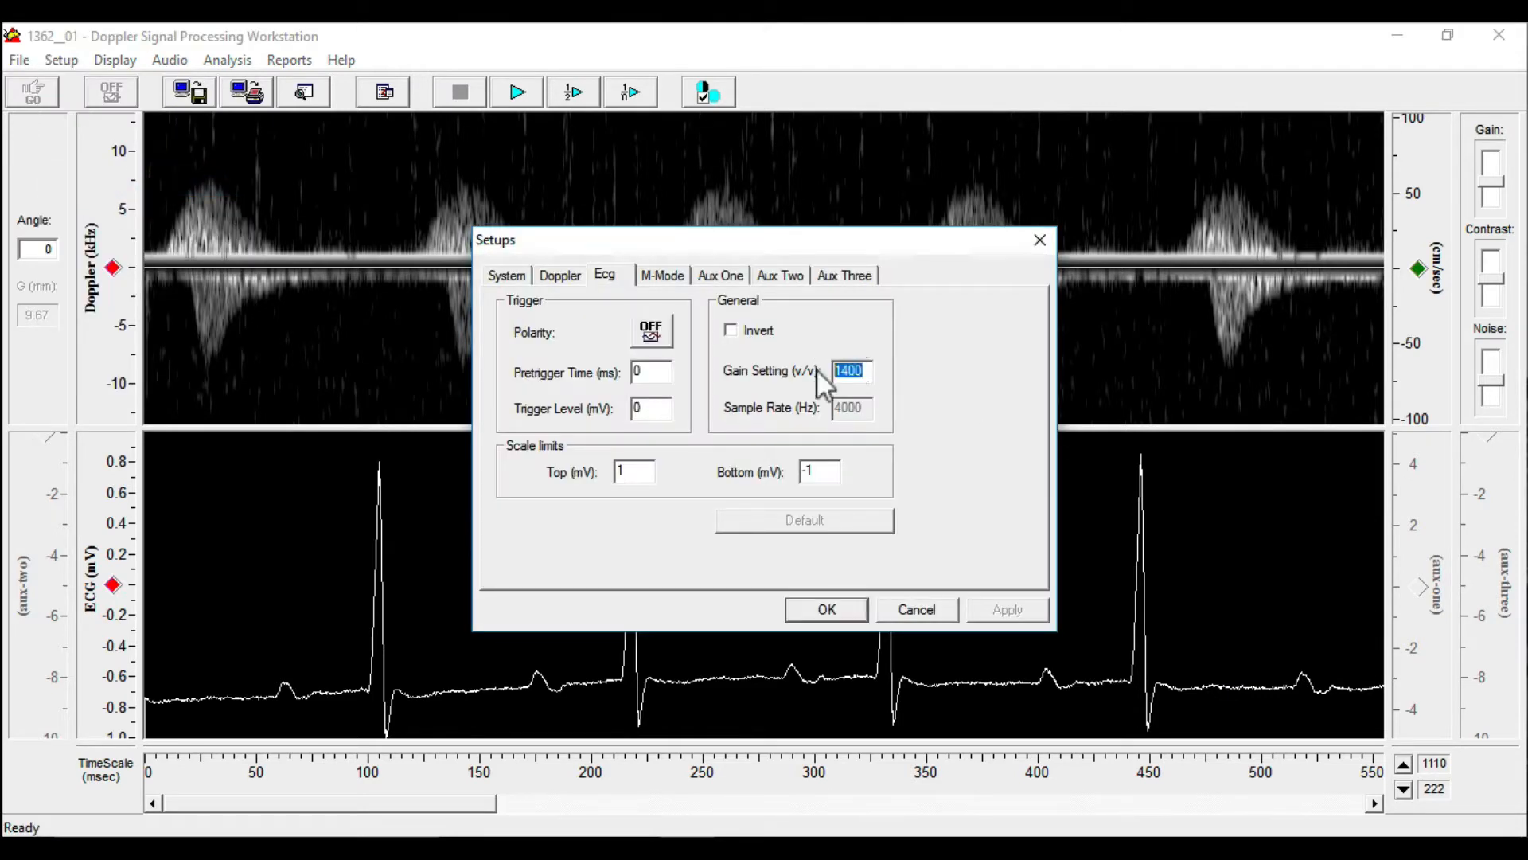
{"action": "type", "text": "1800"}
{"action": "left_click", "coordinate": [1014, 610]}
{"action": "left_click", "coordinate": [826, 610]}
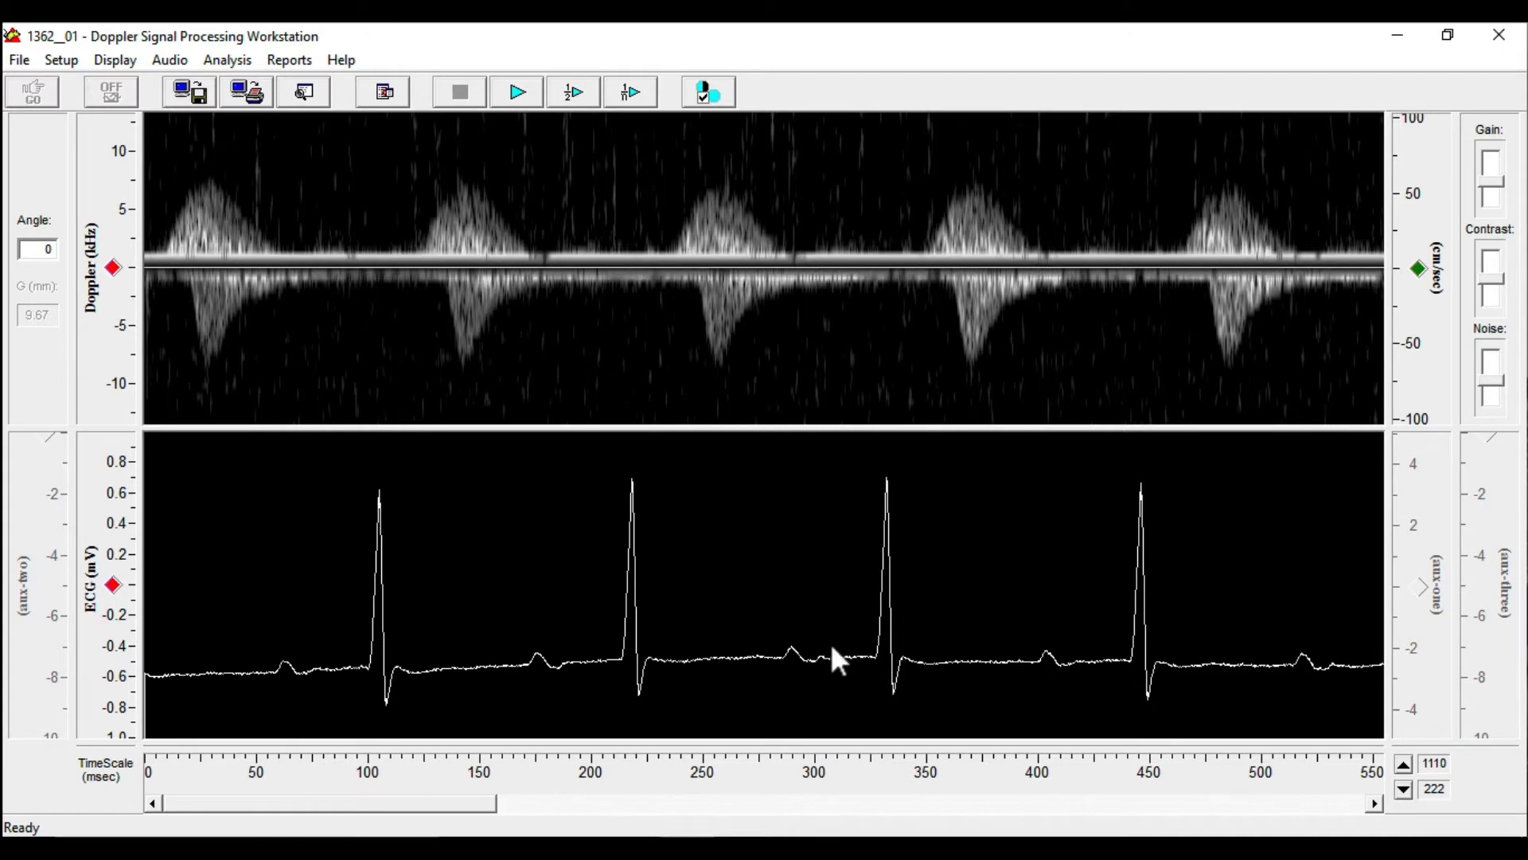
Enlarge the Doppler display area slightly and stretch its frequency scale to about ±10 kHz with the zero line centred
{"action": "left_click_drag", "start_coordinate": [670, 426], "coordinate": [671, 466]}
{"action": "left_click_drag", "start_coordinate": [613, 585], "coordinate": [613, 562]}
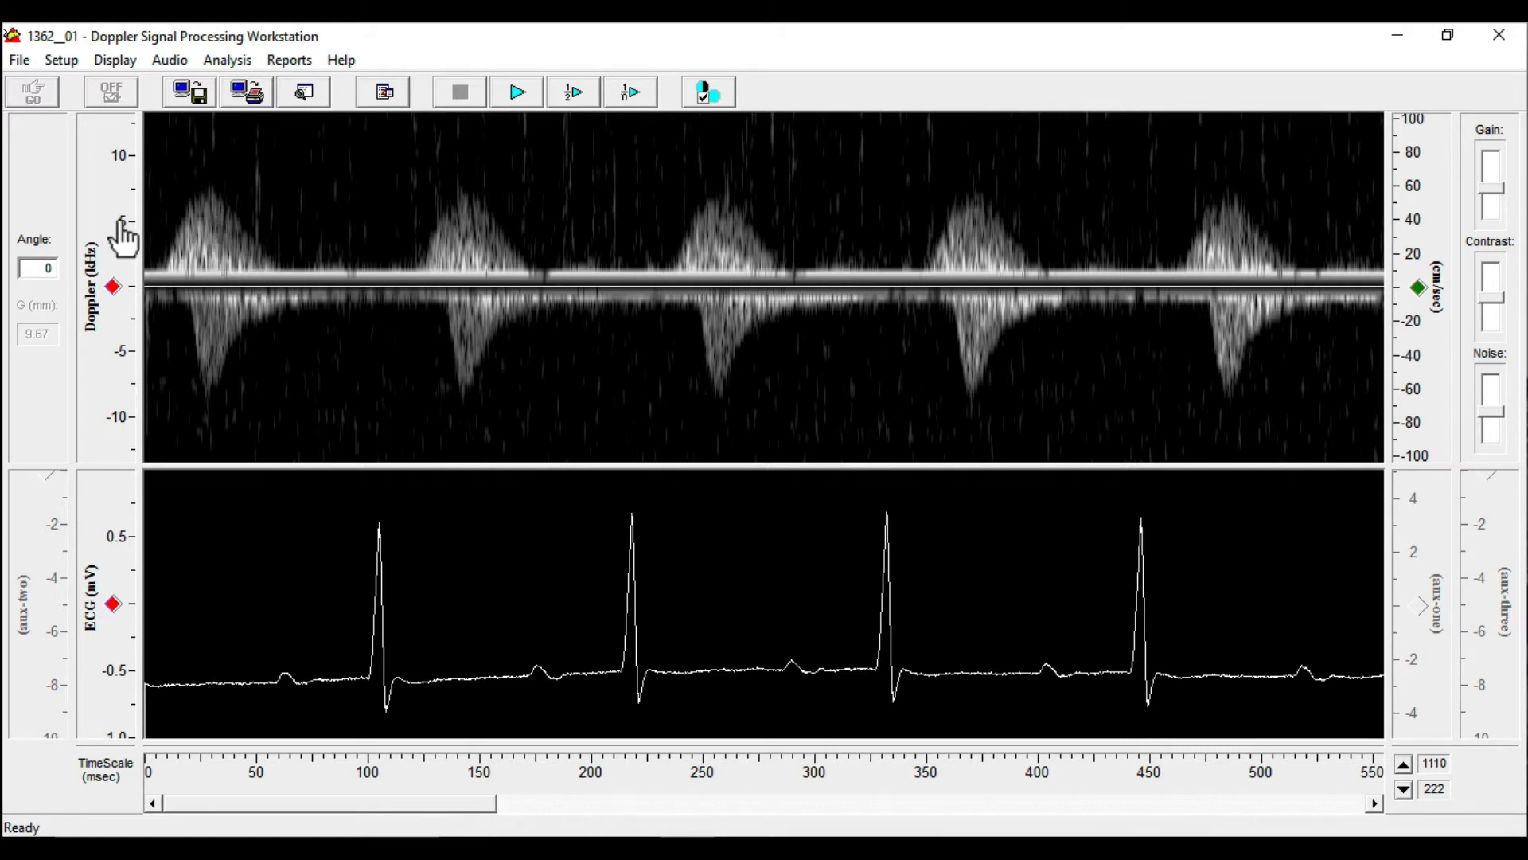
{"action": "left_click_drag", "start_coordinate": [119, 215], "coordinate": [116, 193]}
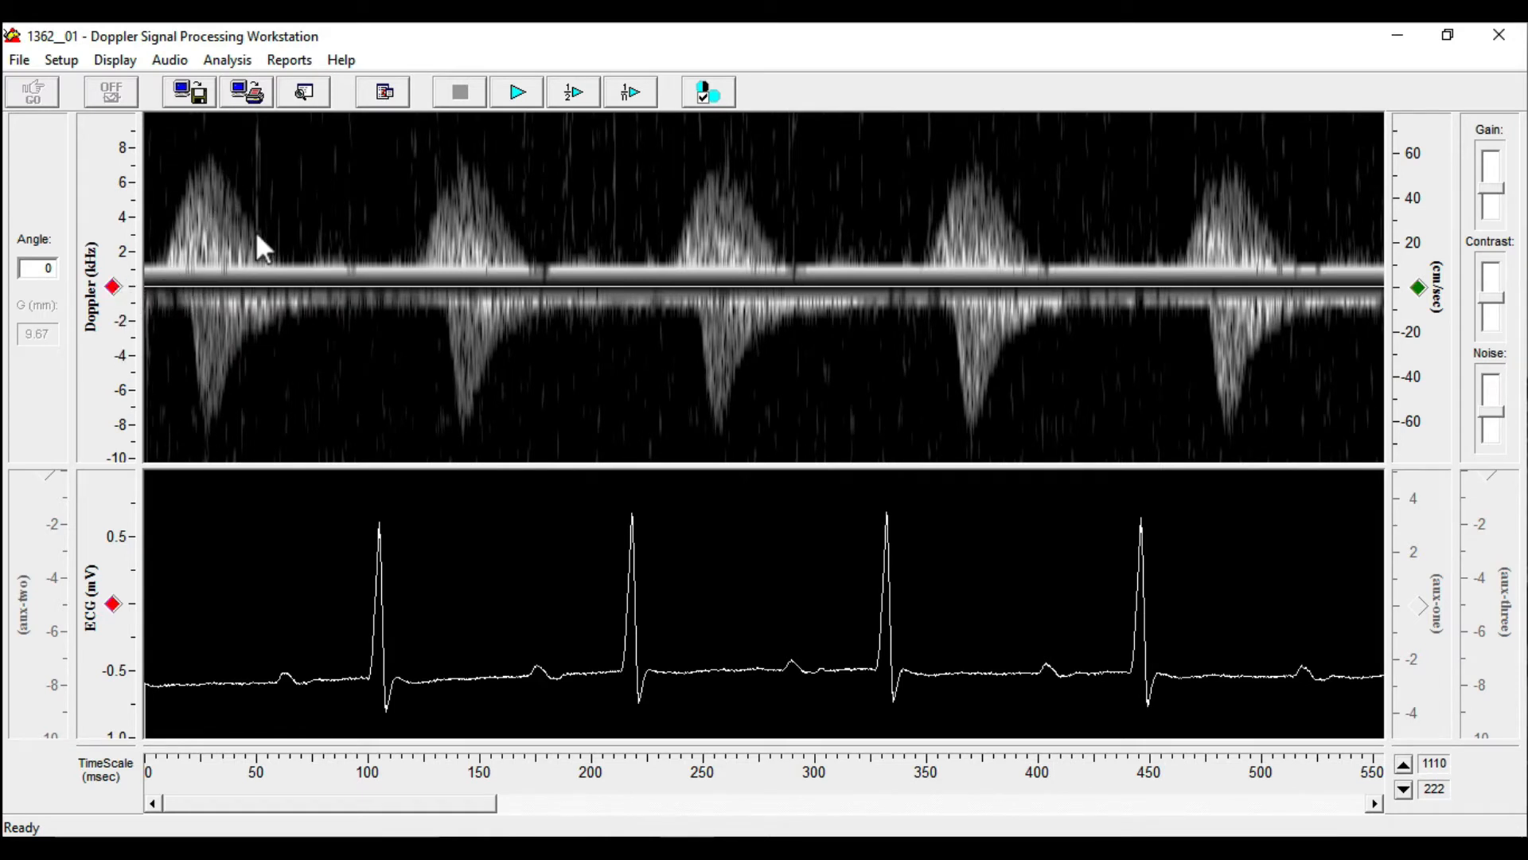
{"action": "mouse_move", "coordinate": [115, 288]}
{"action": "left_mouse_down"}
{"action": "mouse_move", "coordinate": [114, 314]}
{"action": "mouse_move", "coordinate": [114, 273]}
{"action": "mouse_move", "coordinate": [115, 295]}
{"action": "left_mouse_up"}
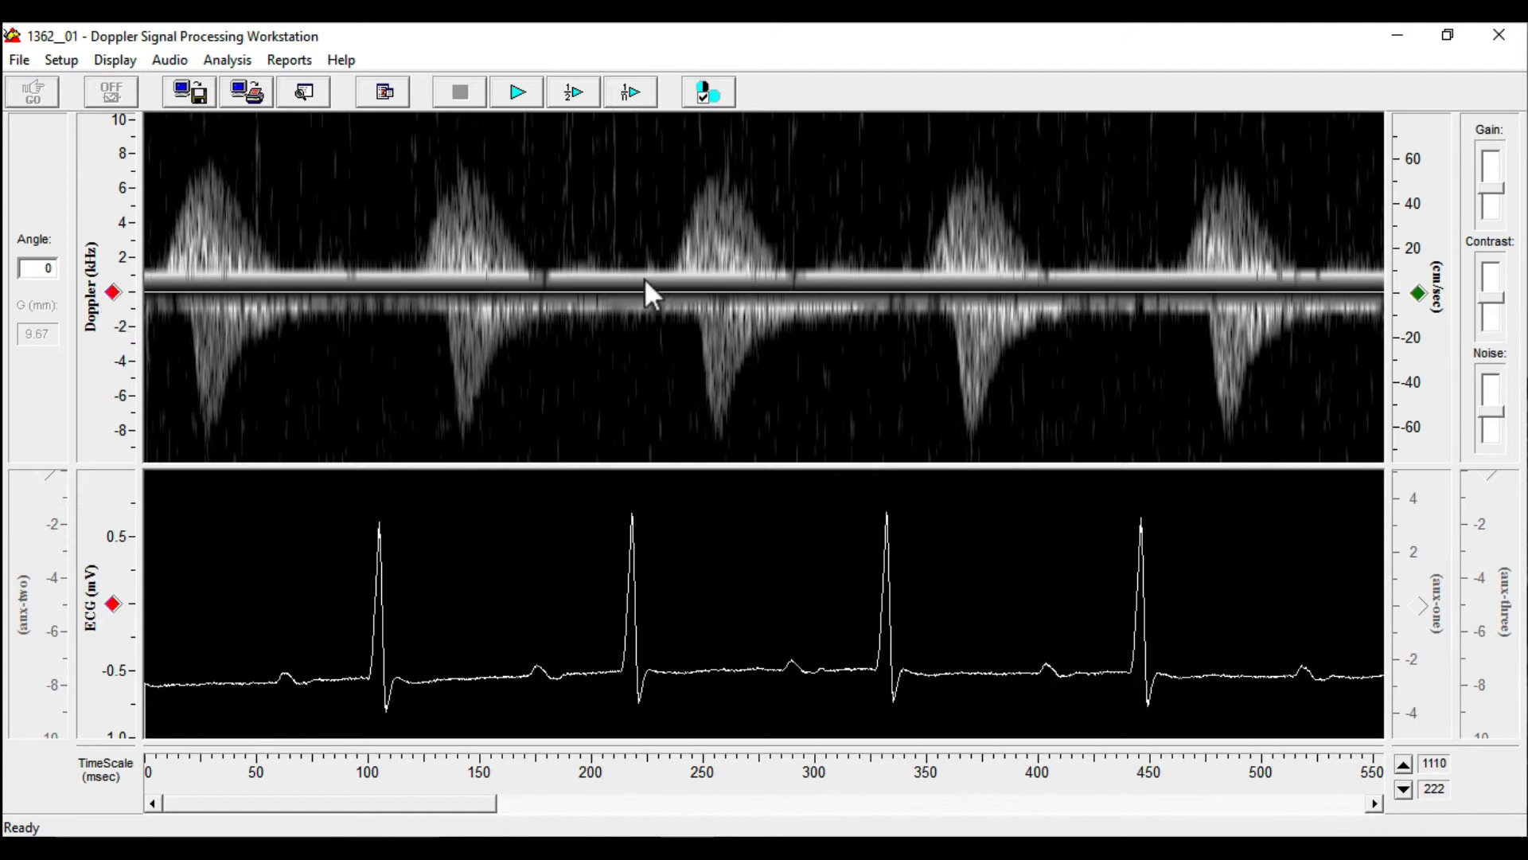
Set the Doppler FFT window samples to 512, apply, and move the setup dialog clear of the spectrogram
{"action": "left_click", "coordinate": [63, 60]}
{"action": "left_click", "coordinate": [104, 163]}
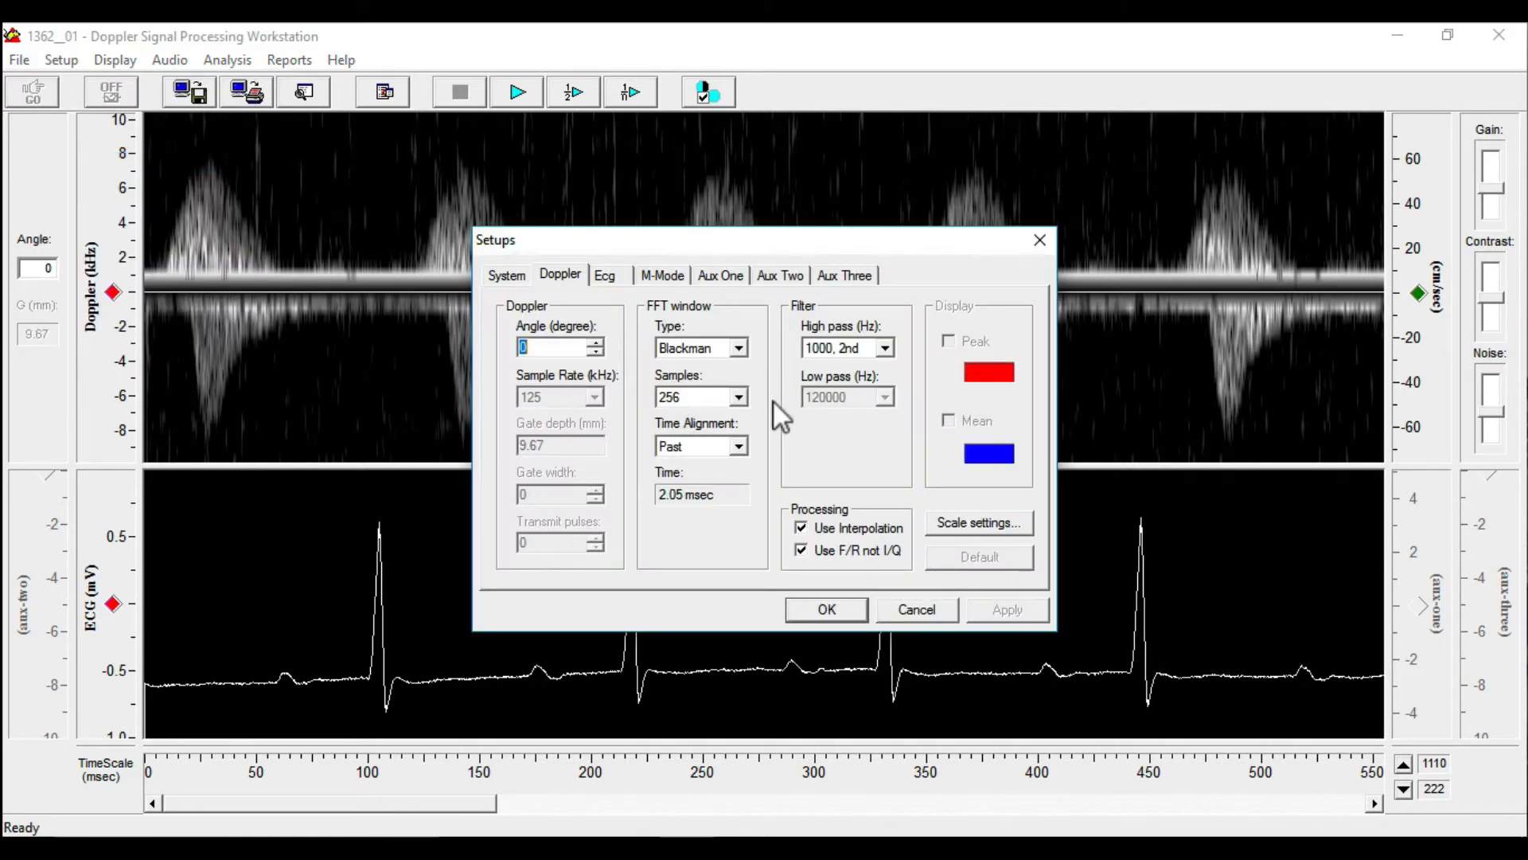
{"action": "left_click", "coordinate": [740, 397]}
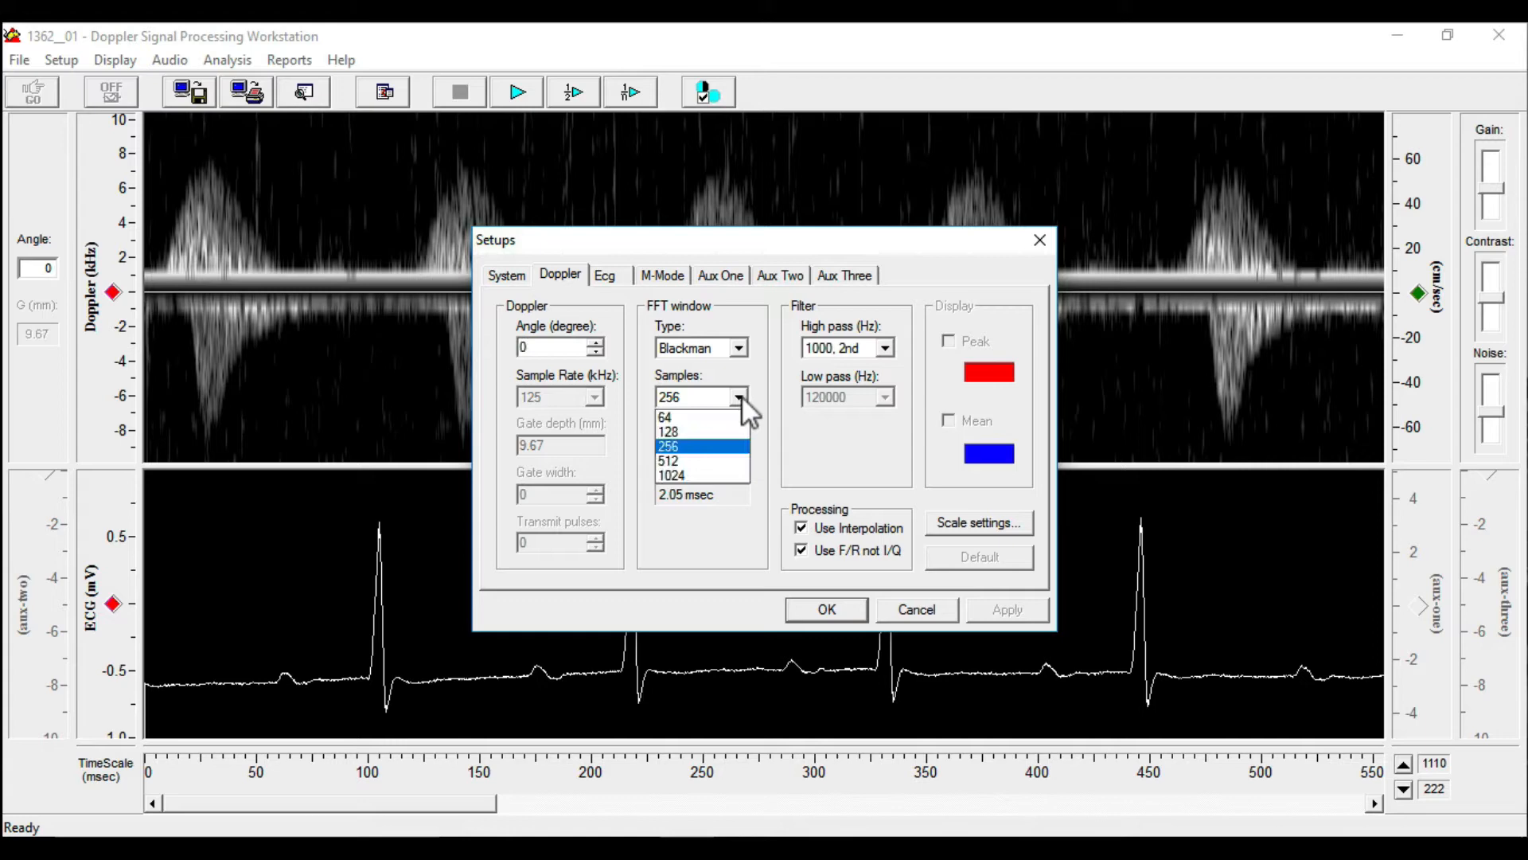
{"action": "left_click", "coordinate": [723, 460]}
{"action": "left_click", "coordinate": [990, 598]}
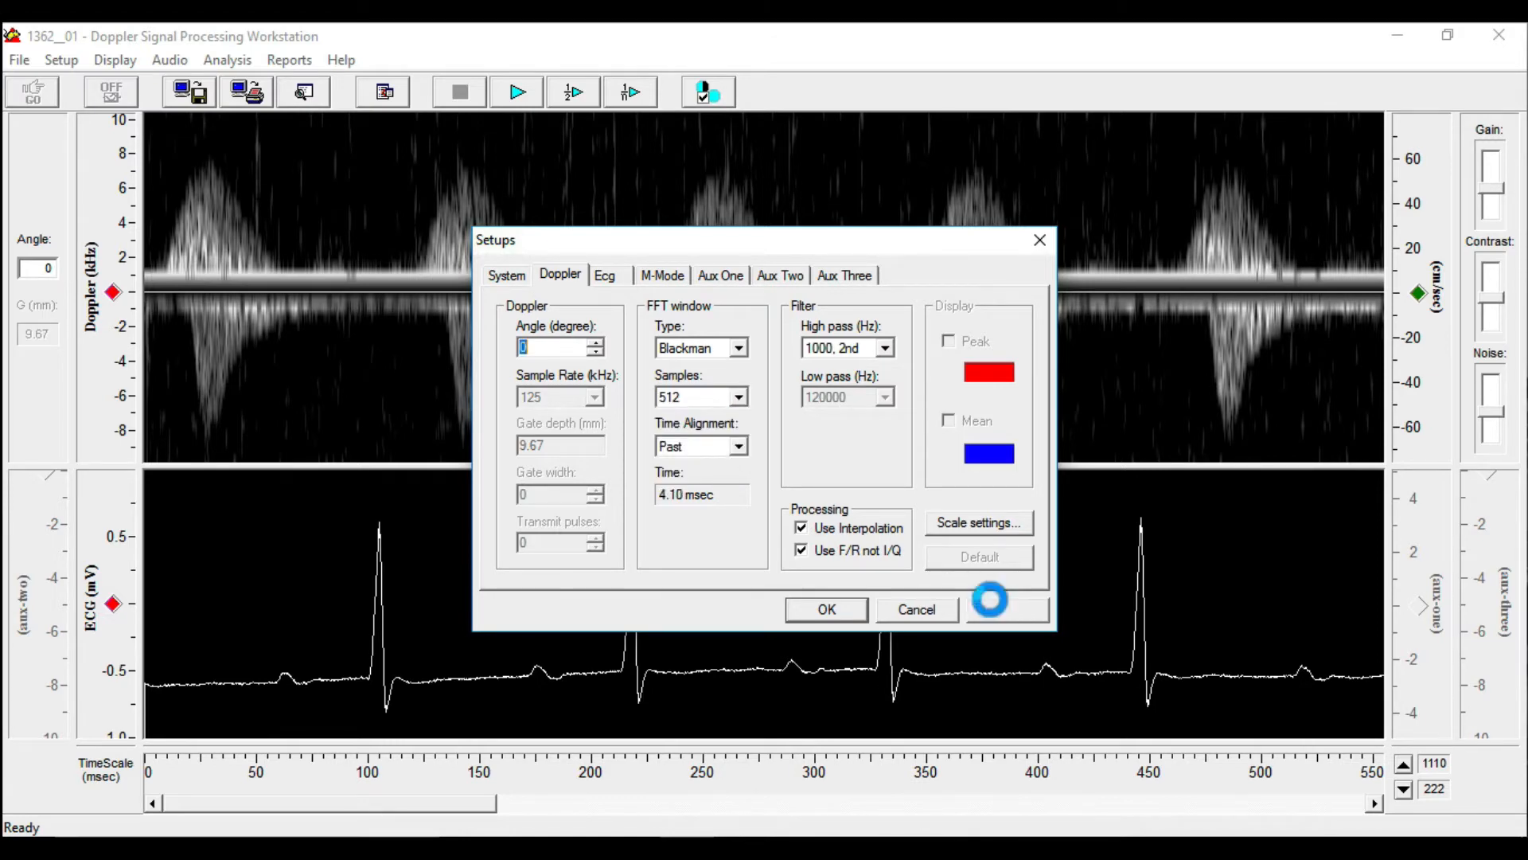
{"action": "left_click_drag", "start_coordinate": [757, 246], "coordinate": [748, 391]}
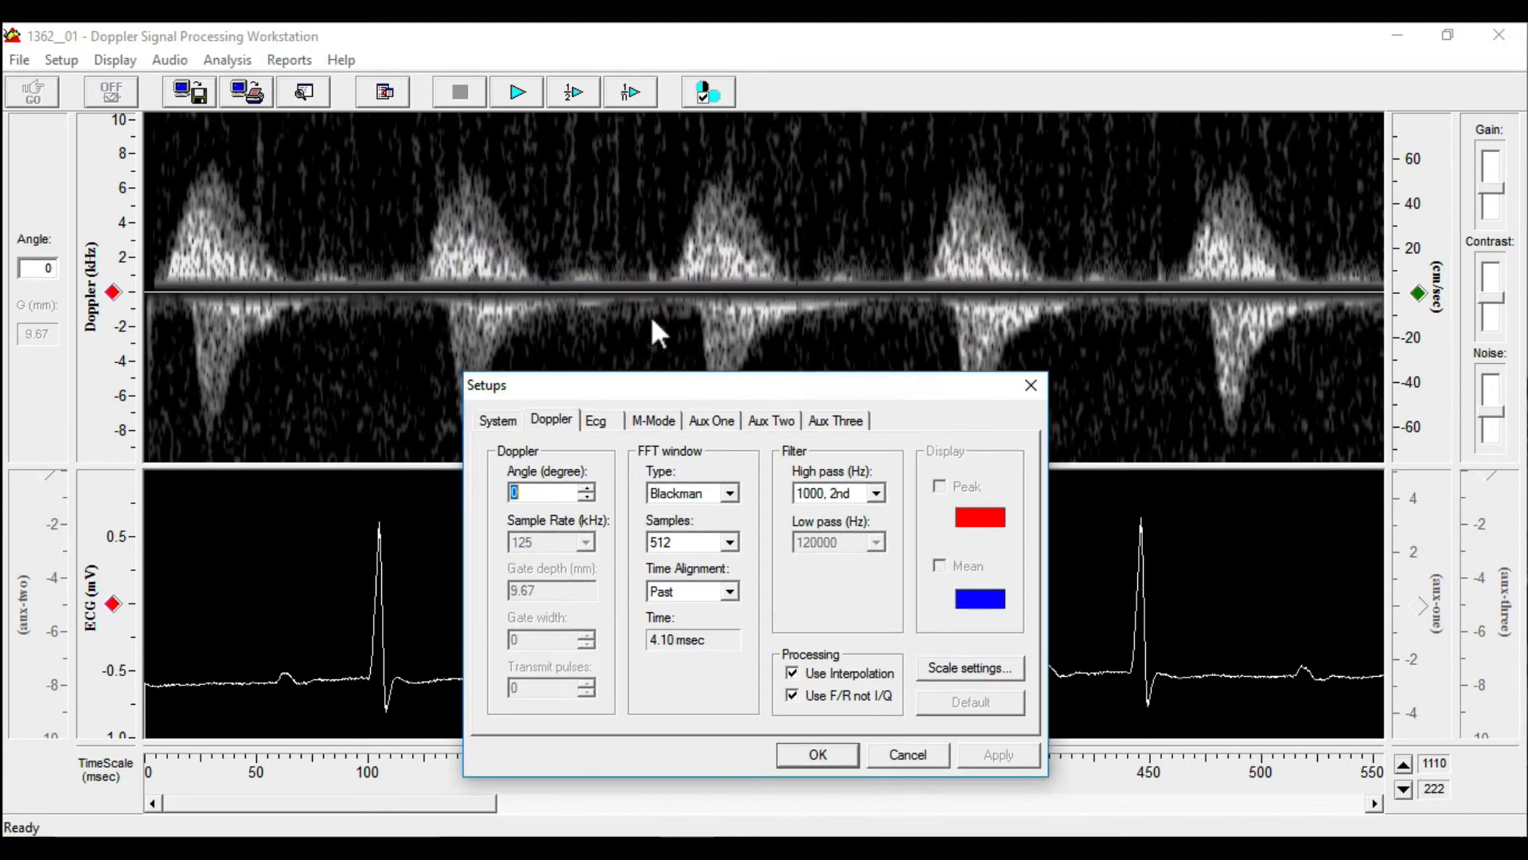
Set the Doppler FFT window samples to 128 and apply the change to the spectrogram
{"action": "left_click", "coordinate": [729, 542]}
{"action": "left_click", "coordinate": [718, 576]}
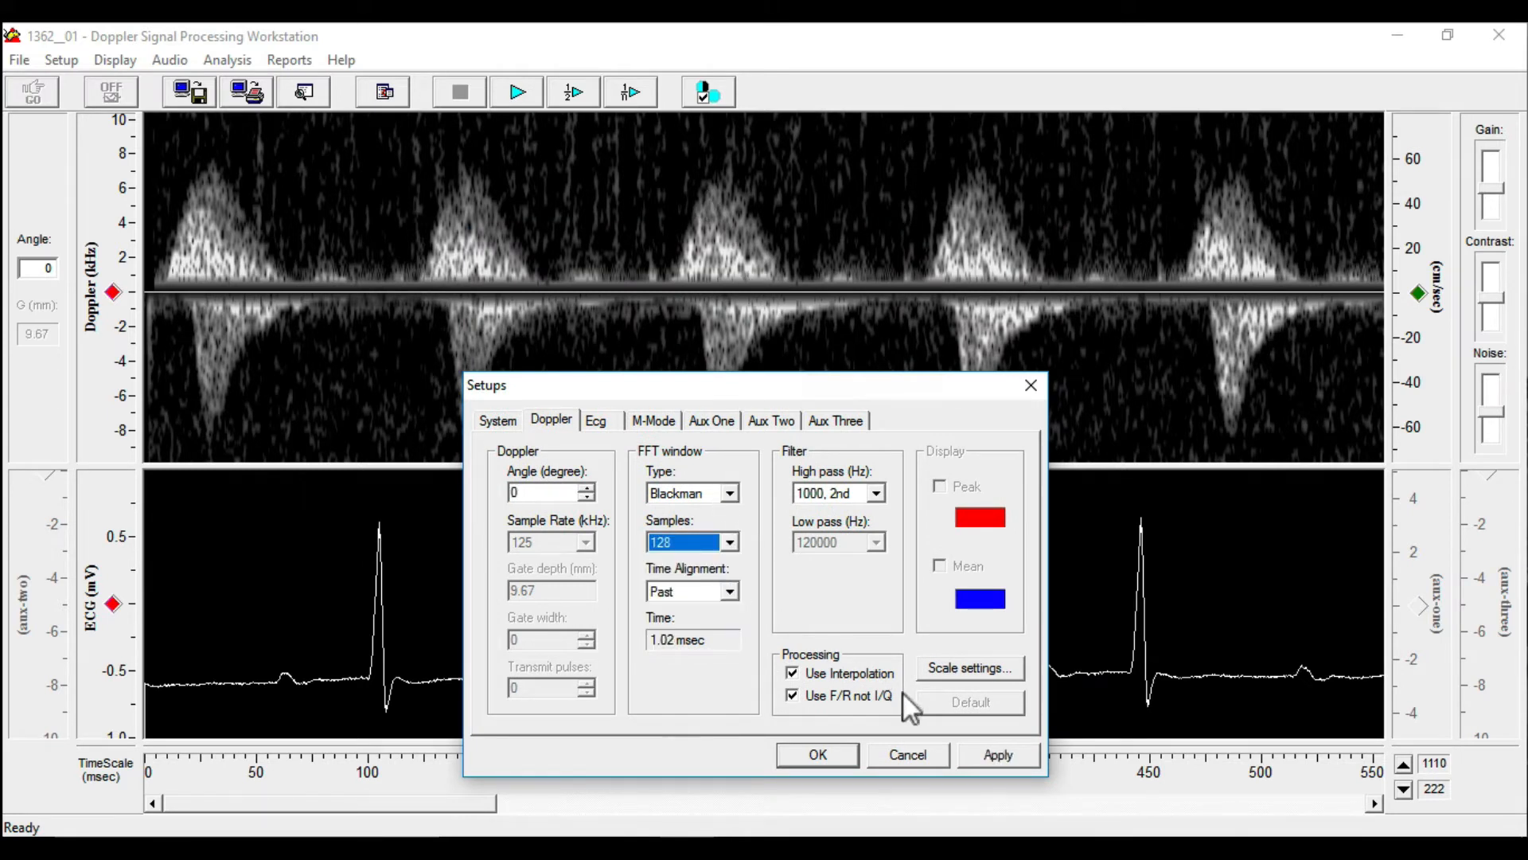
{"action": "left_click", "coordinate": [986, 751]}
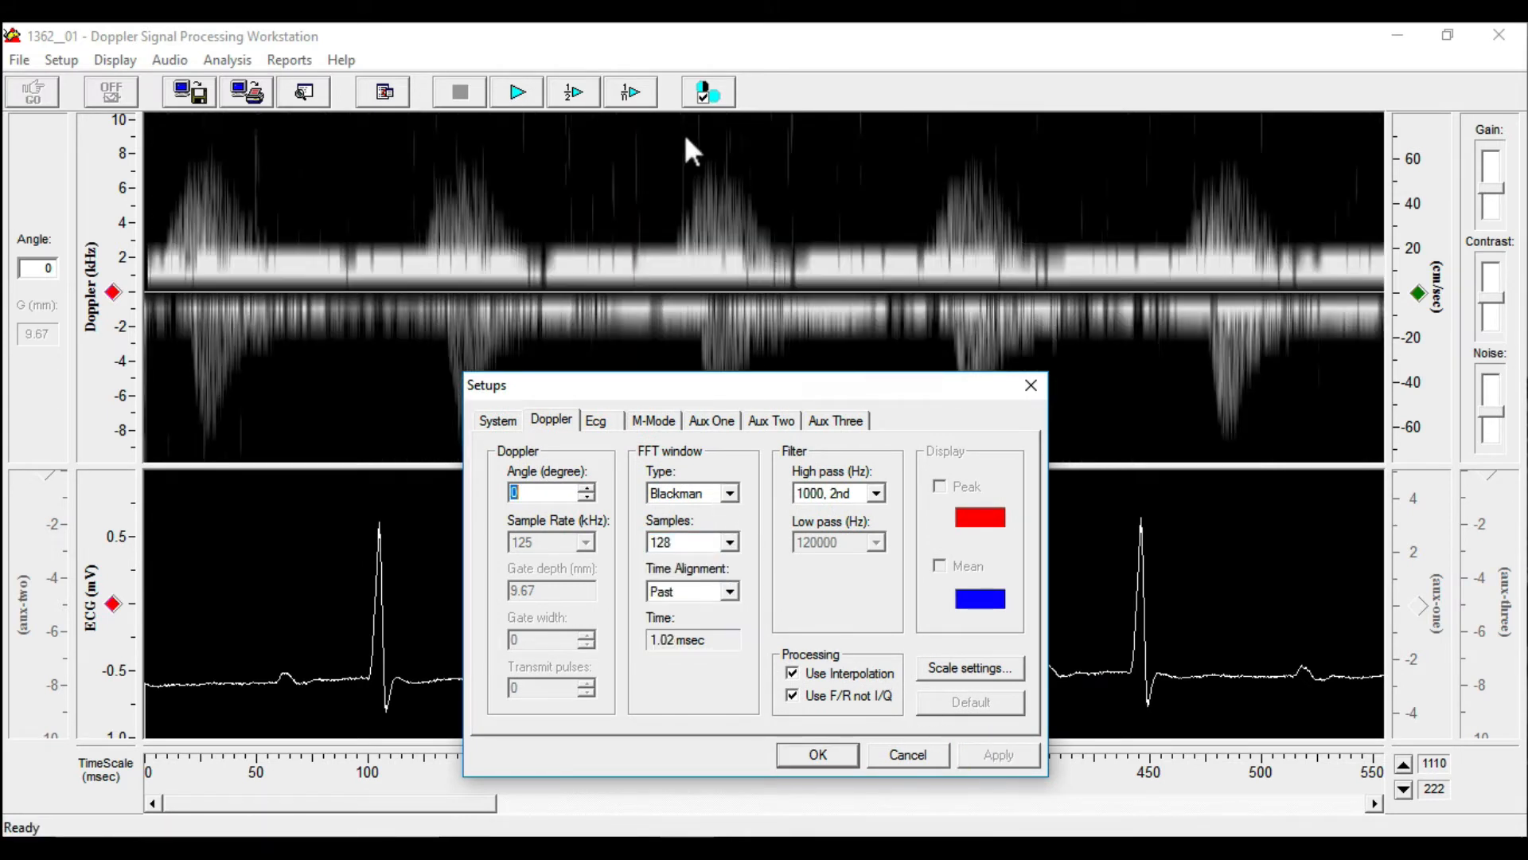
Return the Doppler FFT window samples to 256, apply the change, and close the setup dialog
{"action": "left_click", "coordinate": [729, 541]}
{"action": "left_click", "coordinate": [723, 587]}
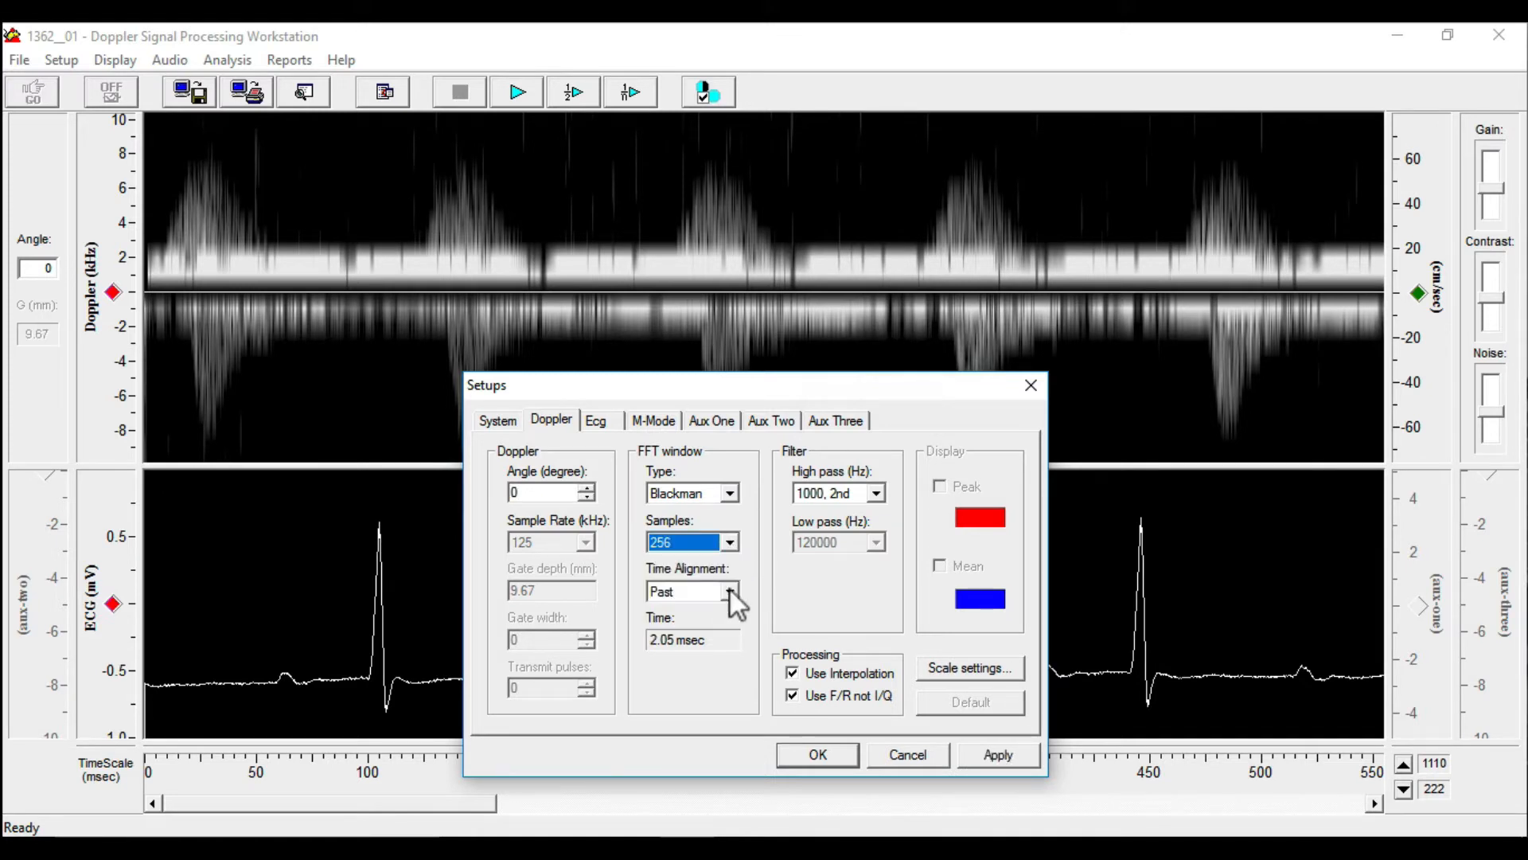
{"action": "left_click", "coordinate": [979, 754]}
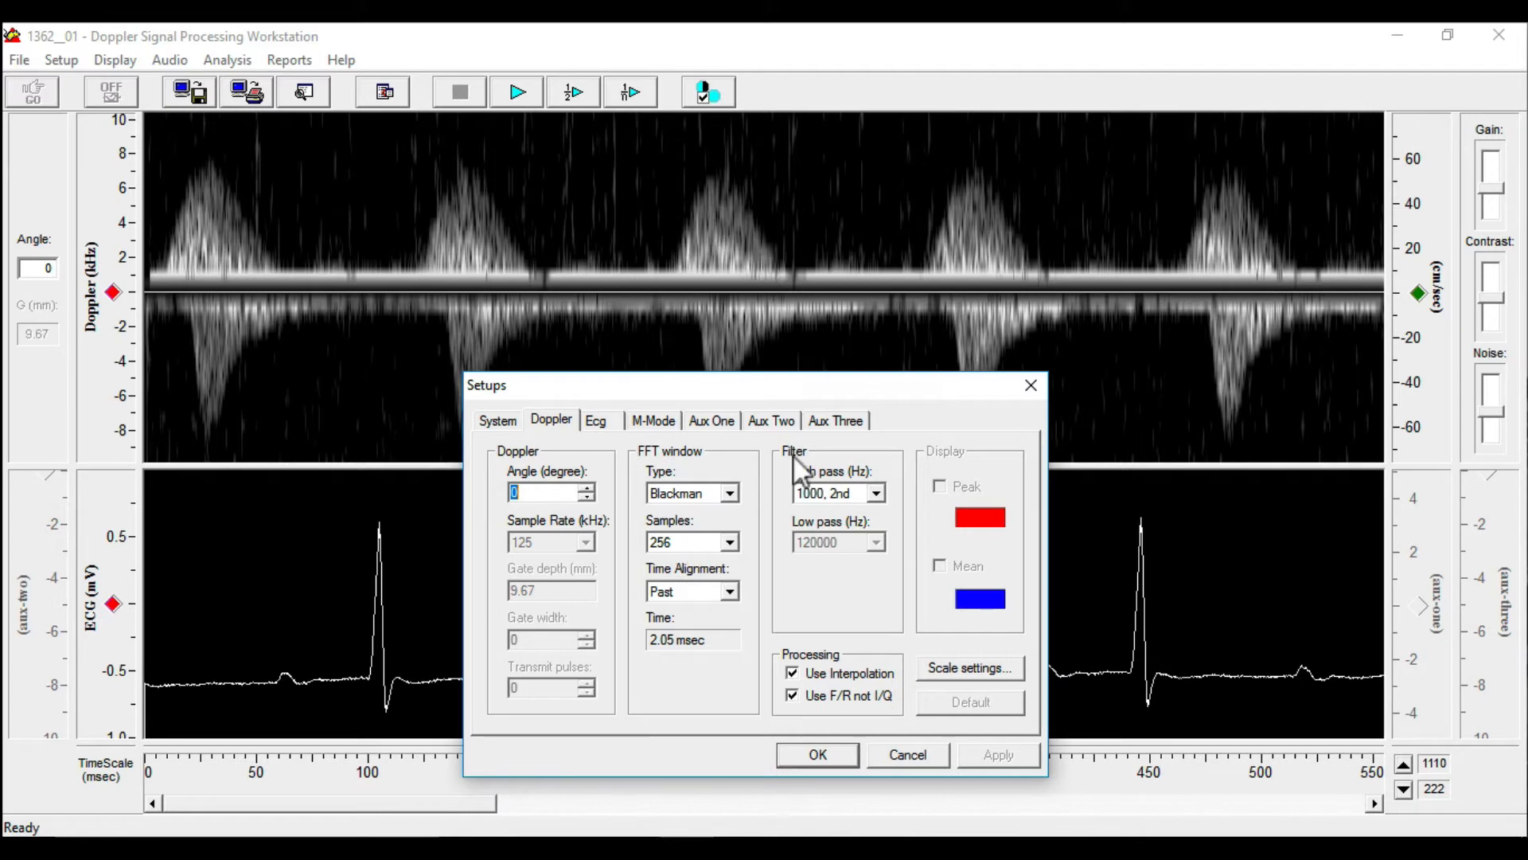
{"action": "left_click", "coordinate": [820, 754]}
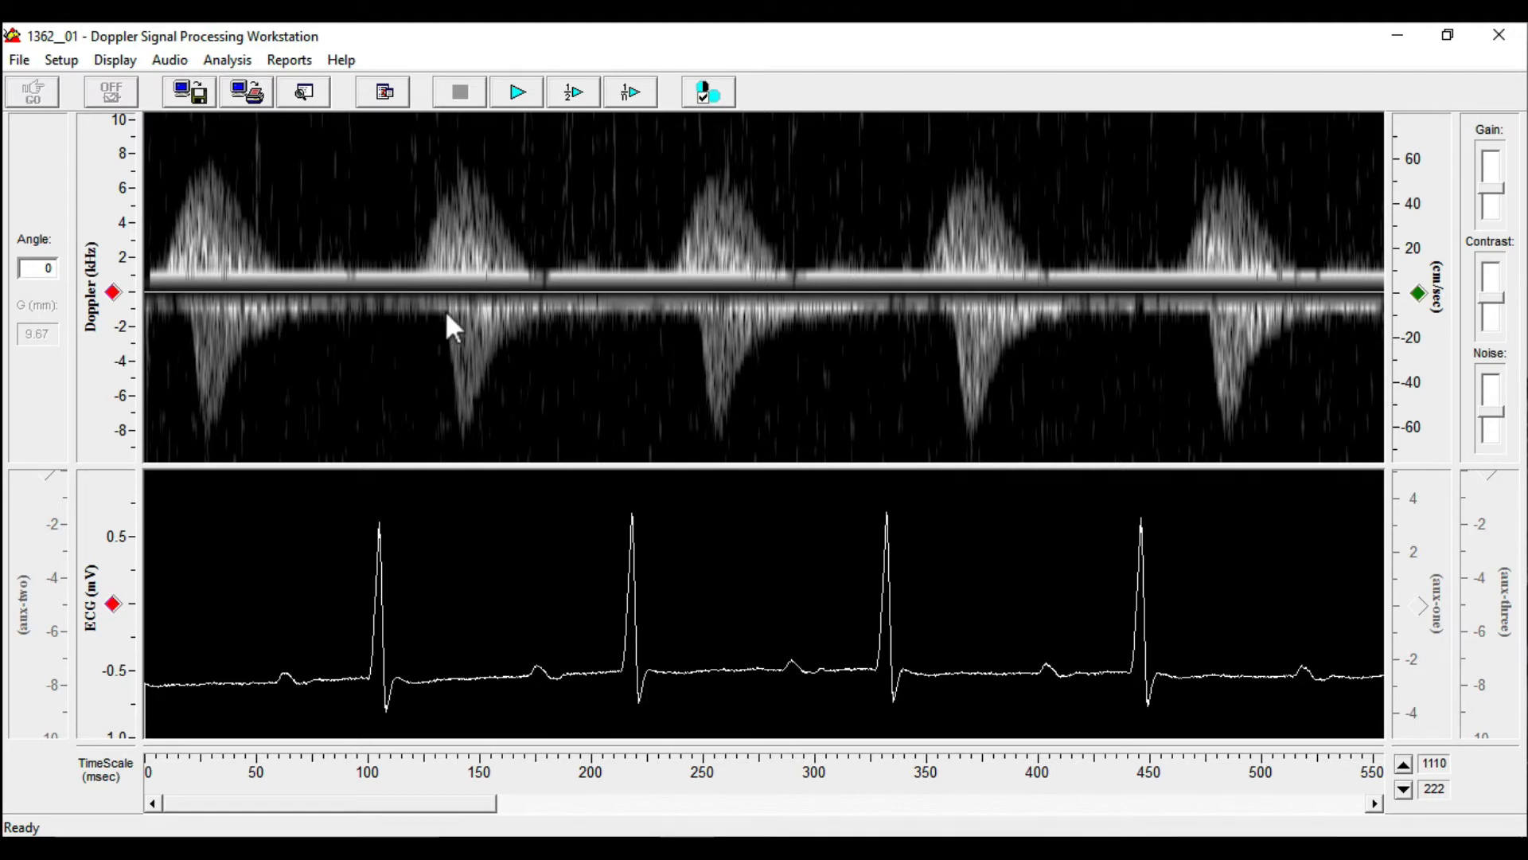
Open the Analysis Control window and, in its general setup, choose Pulse Wave as the signal type and Doppler as the data type
{"action": "left_click", "coordinate": [239, 60]}
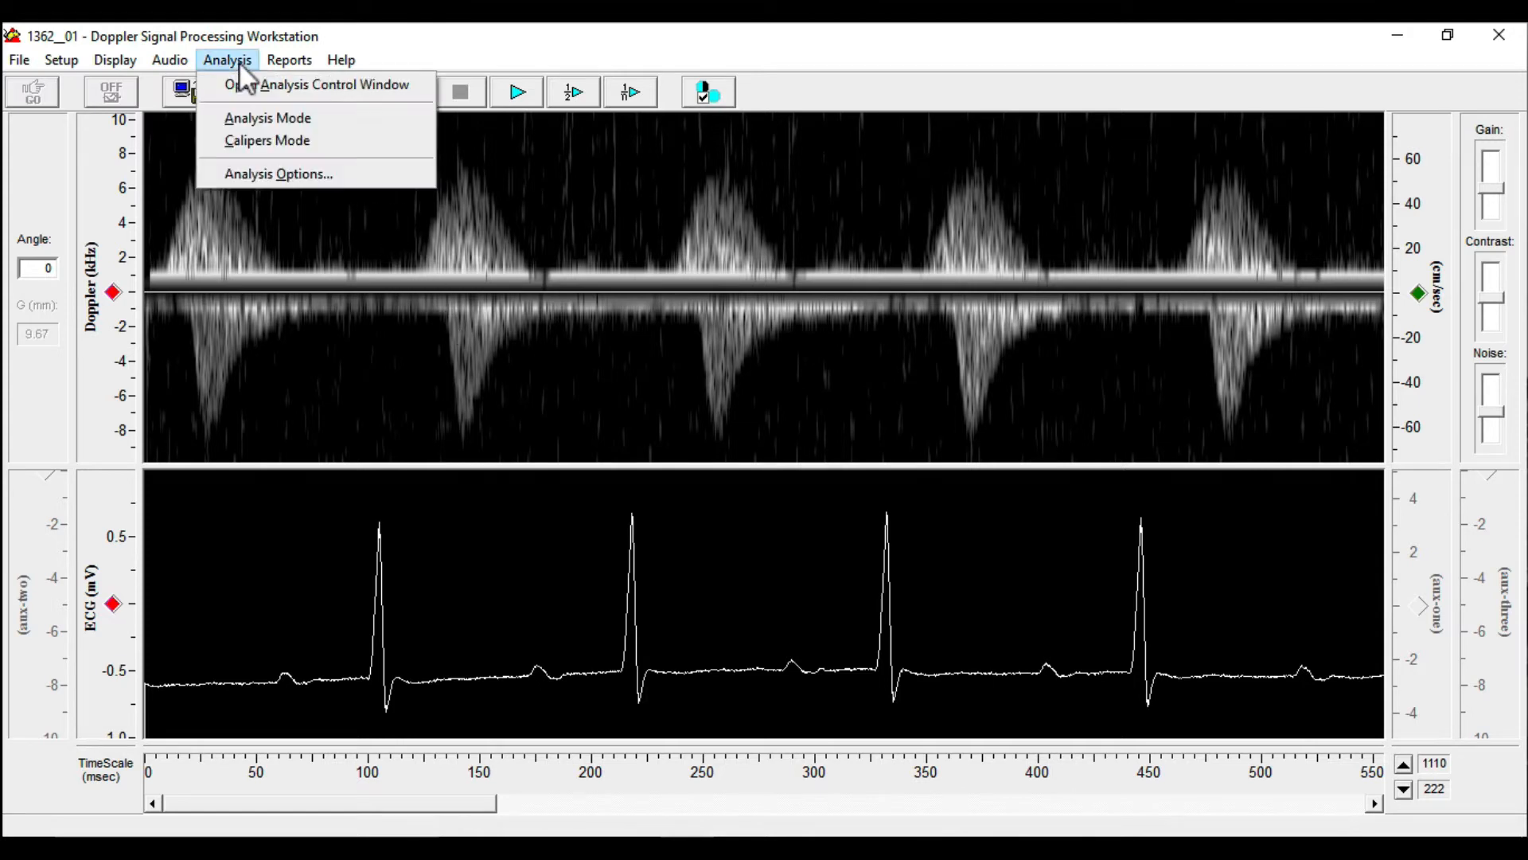
{"action": "left_click", "coordinate": [328, 84]}
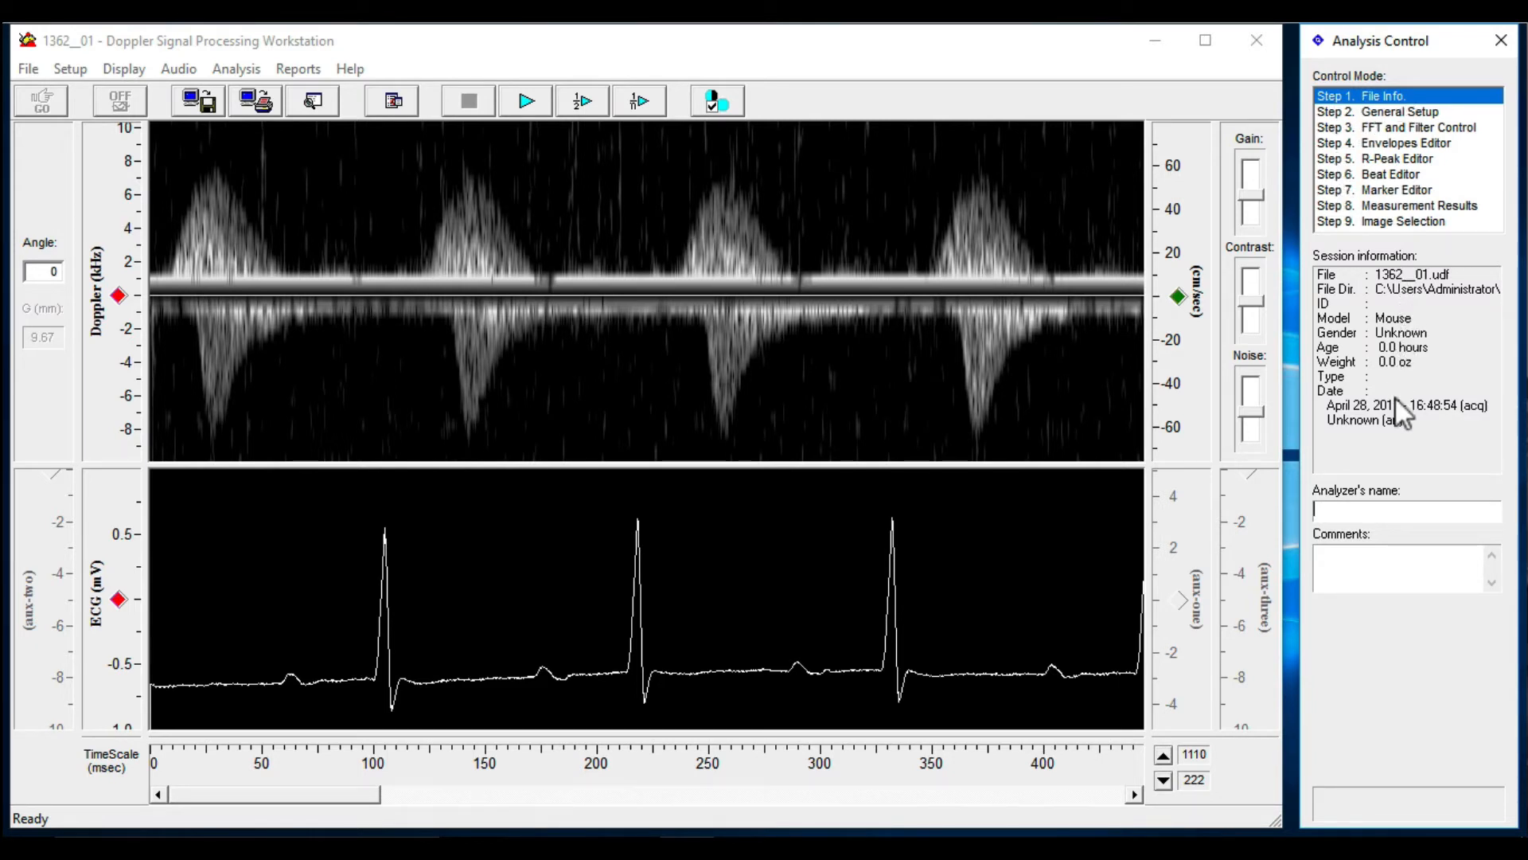
{"action": "left_click", "coordinate": [1391, 112]}
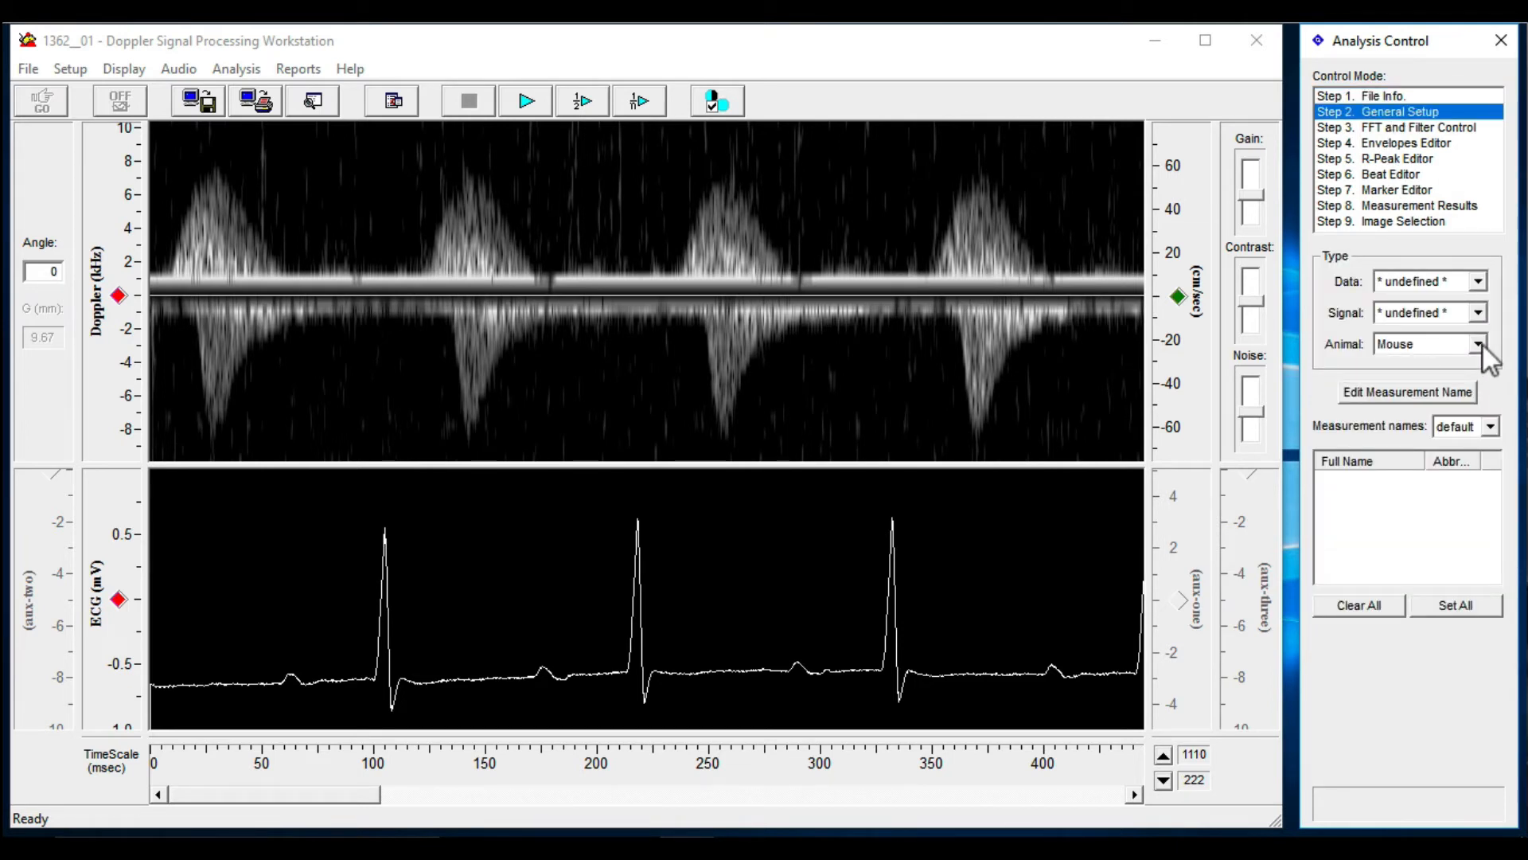
{"action": "left_click", "coordinate": [1478, 313]}
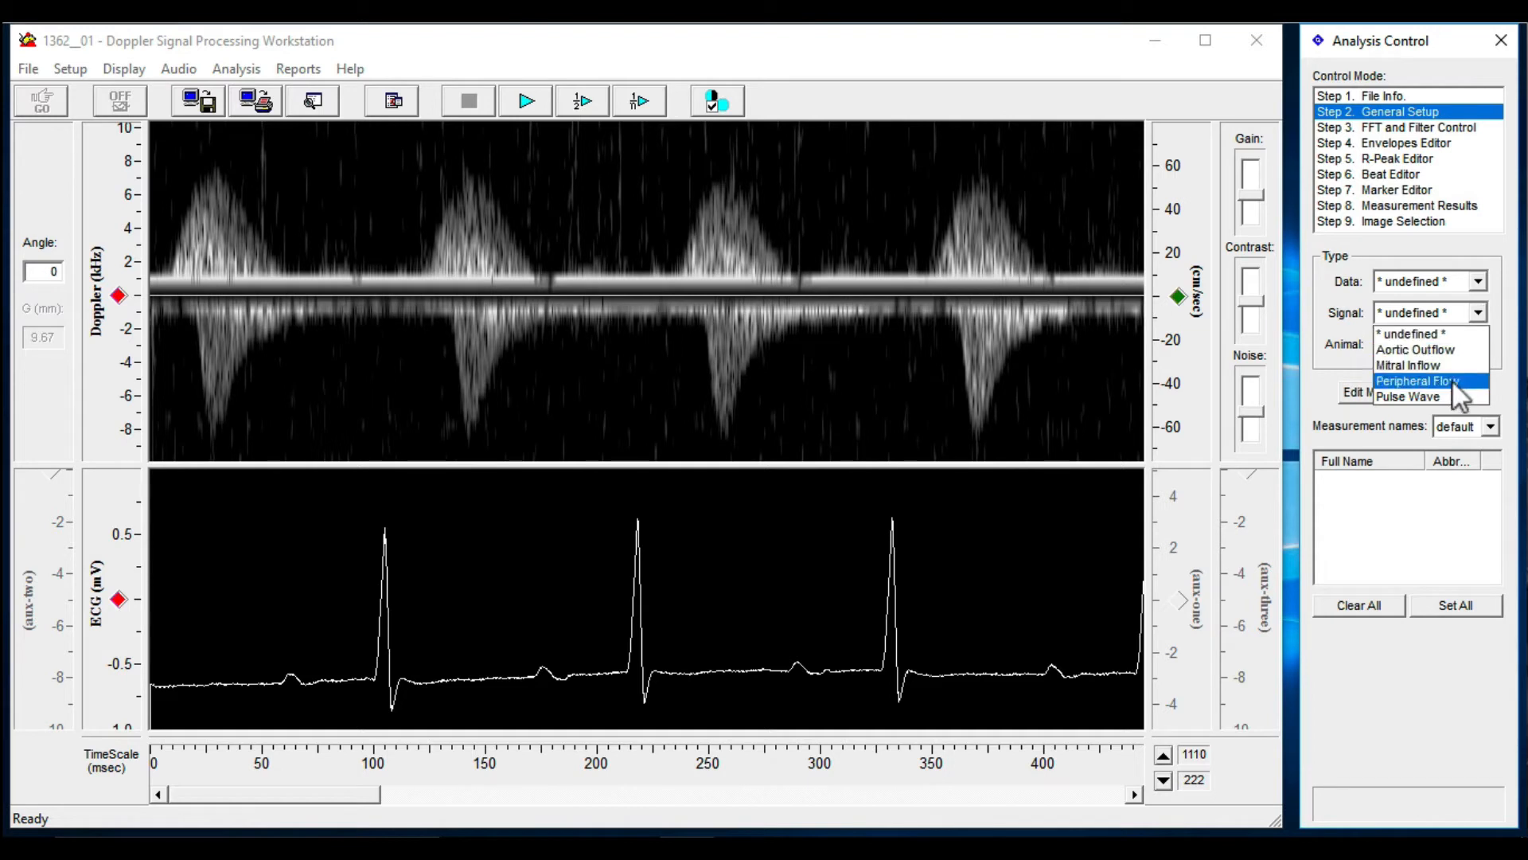
{"action": "left_click", "coordinate": [1433, 396]}
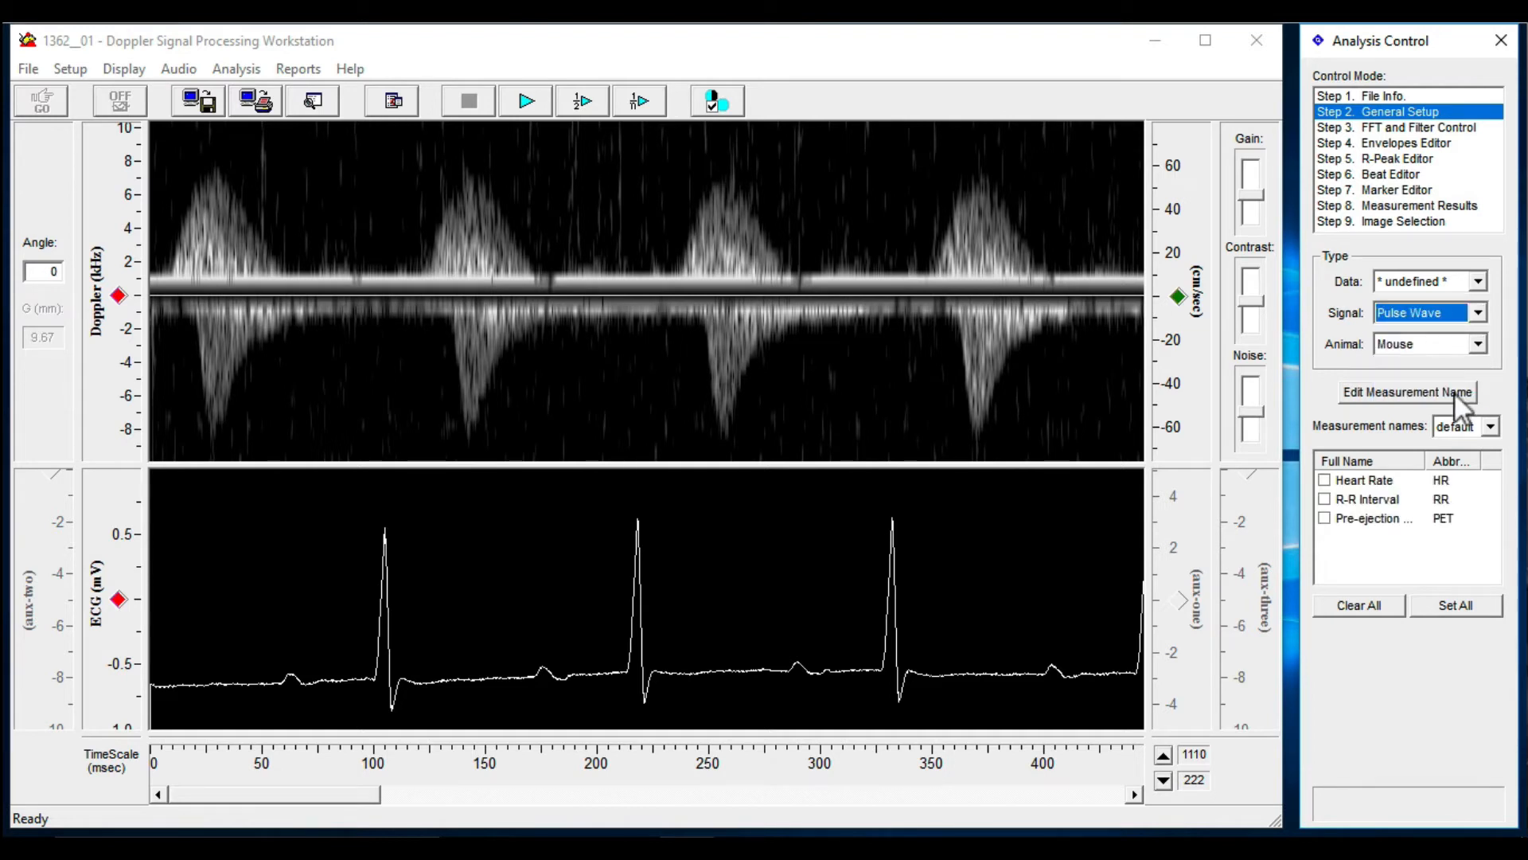
{"action": "left_click", "coordinate": [1478, 284]}
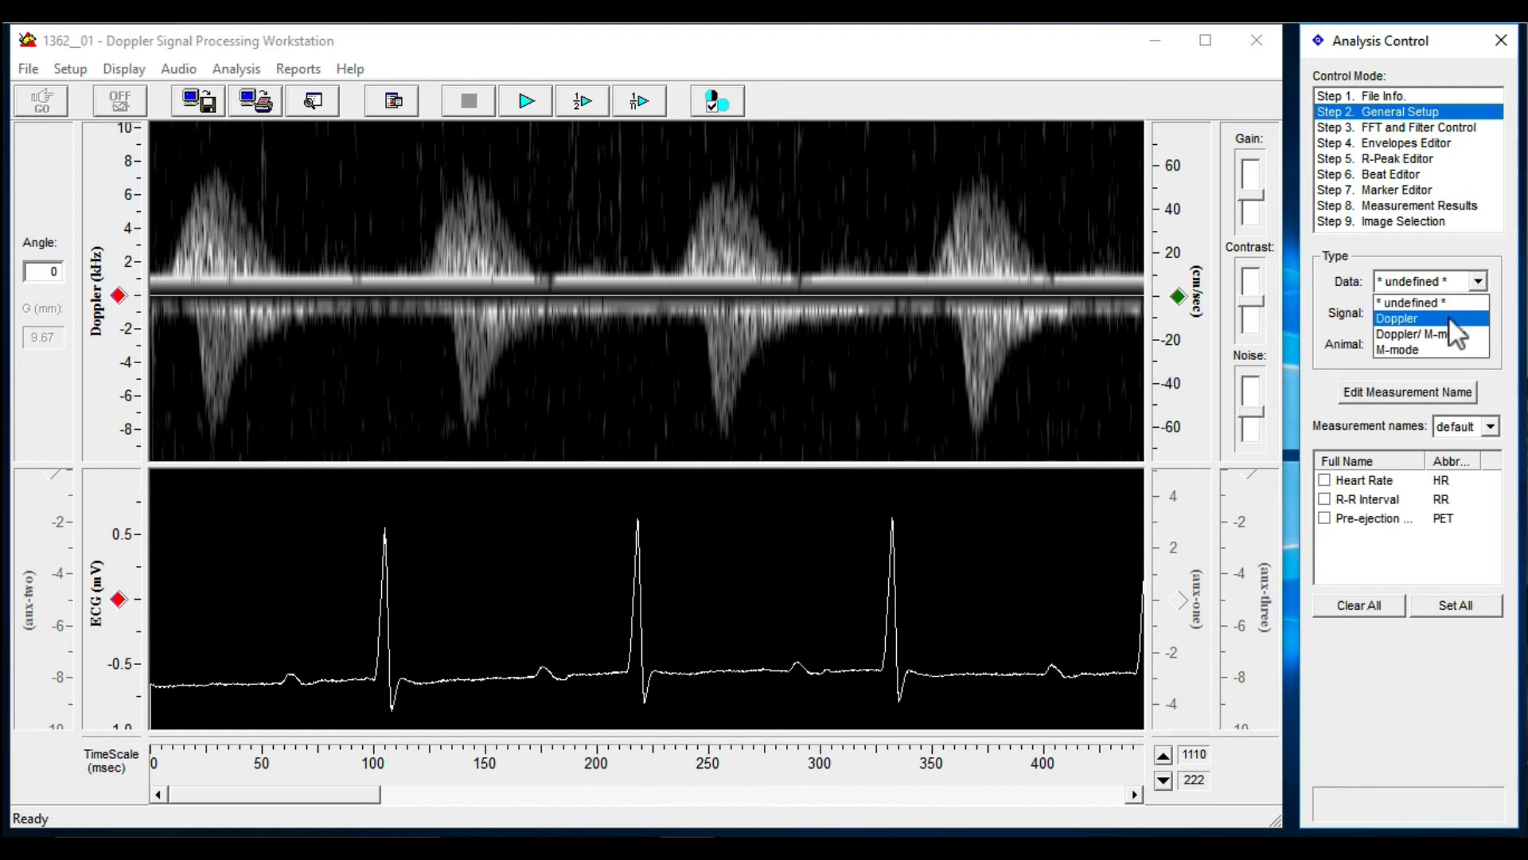
{"action": "left_click", "coordinate": [1440, 318]}
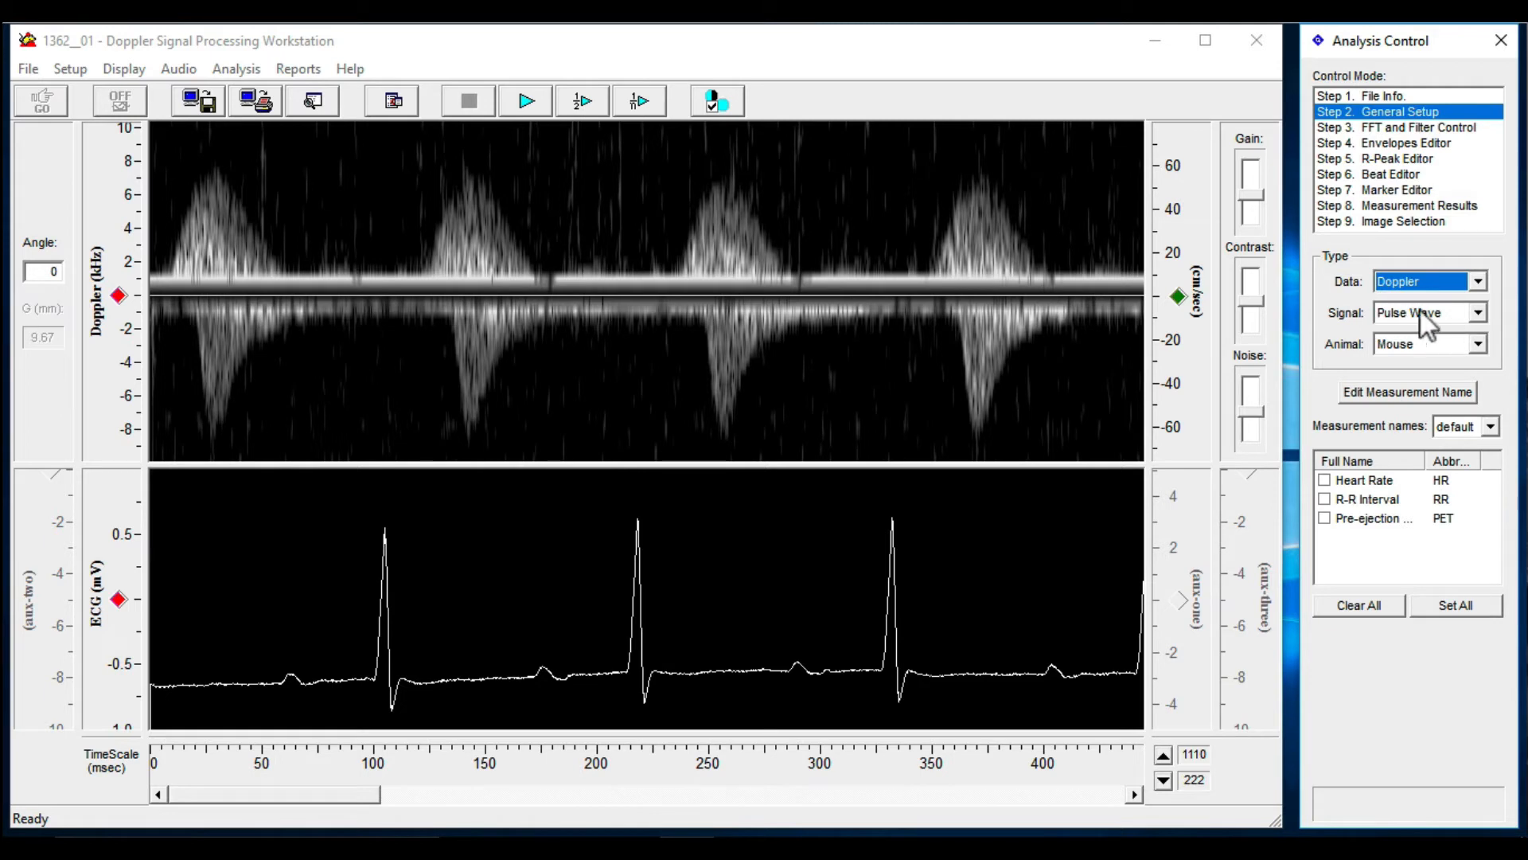
Include the Heart Rate (HR) and Pre-ejection (PET) measurements in the analysis
{"action": "left_click", "coordinate": [1326, 480]}
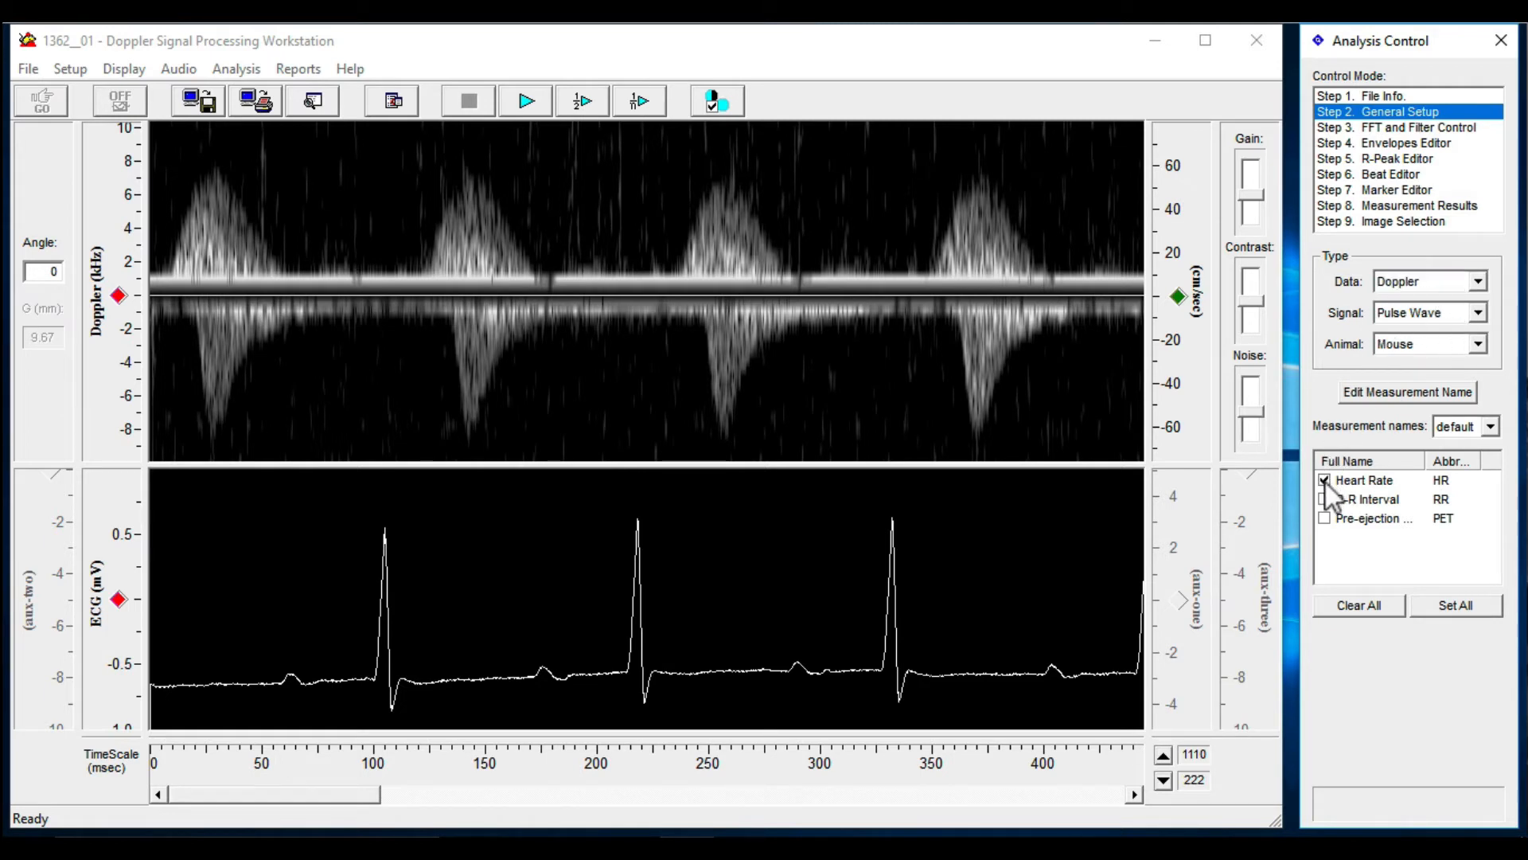
{"action": "left_click", "coordinate": [1325, 517]}
{"action": "mouse_move", "coordinate": [1425, 461]}
{"action": "left_mouse_down"}
{"action": "mouse_move", "coordinate": [1459, 461]}
{"action": "mouse_move", "coordinate": [1422, 459]}
{"action": "left_mouse_up"}
Advance the analysis through FFT and Filter Control and the Envelopes Editor to Step 5, the R-Peak Editor
{"action": "left_click", "coordinate": [1361, 129]}
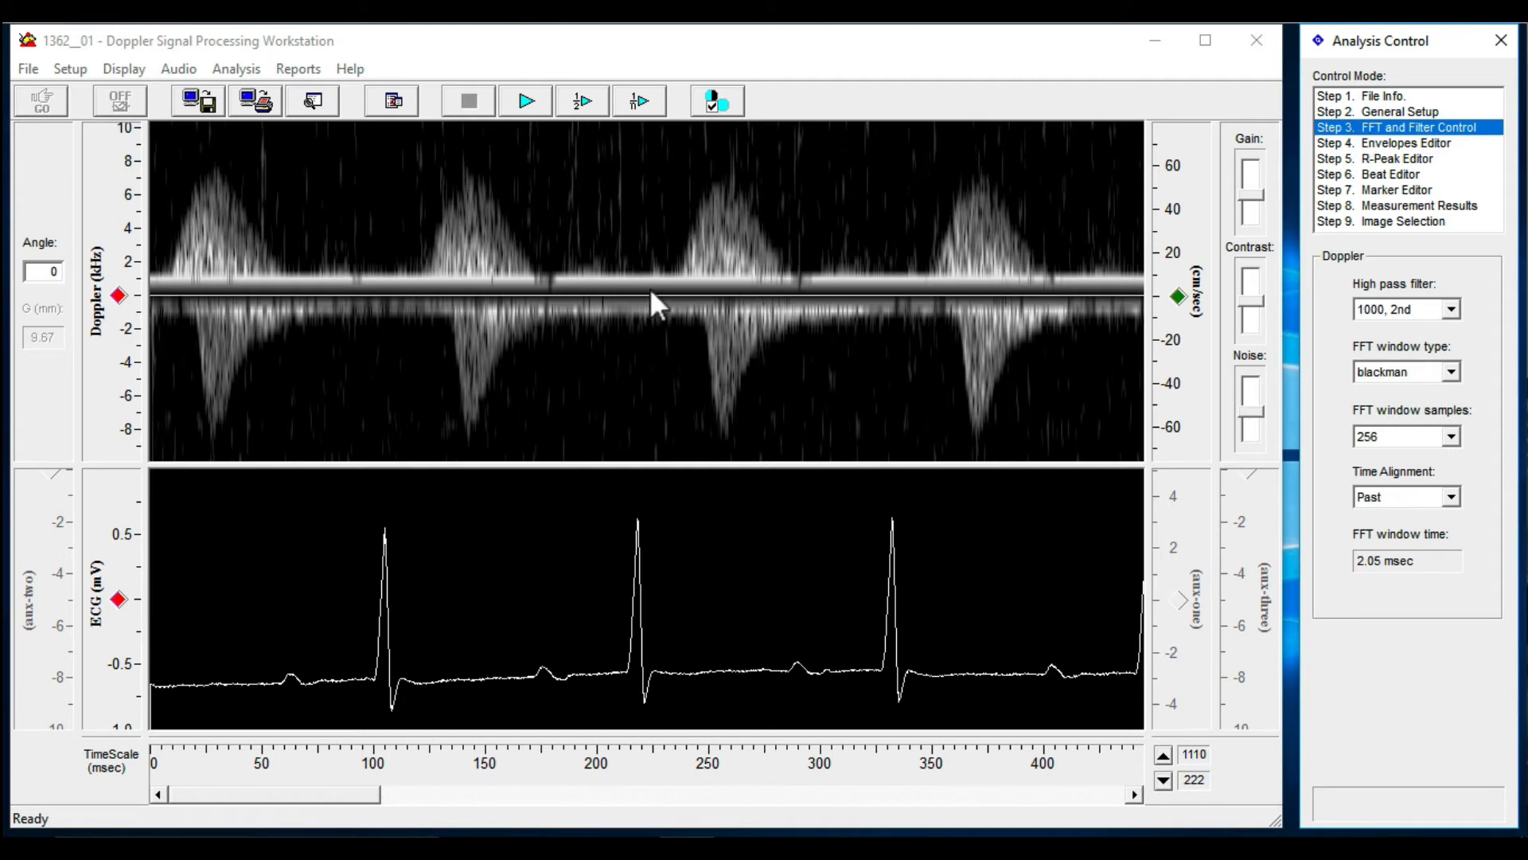
{"action": "left_click", "coordinate": [1360, 142]}
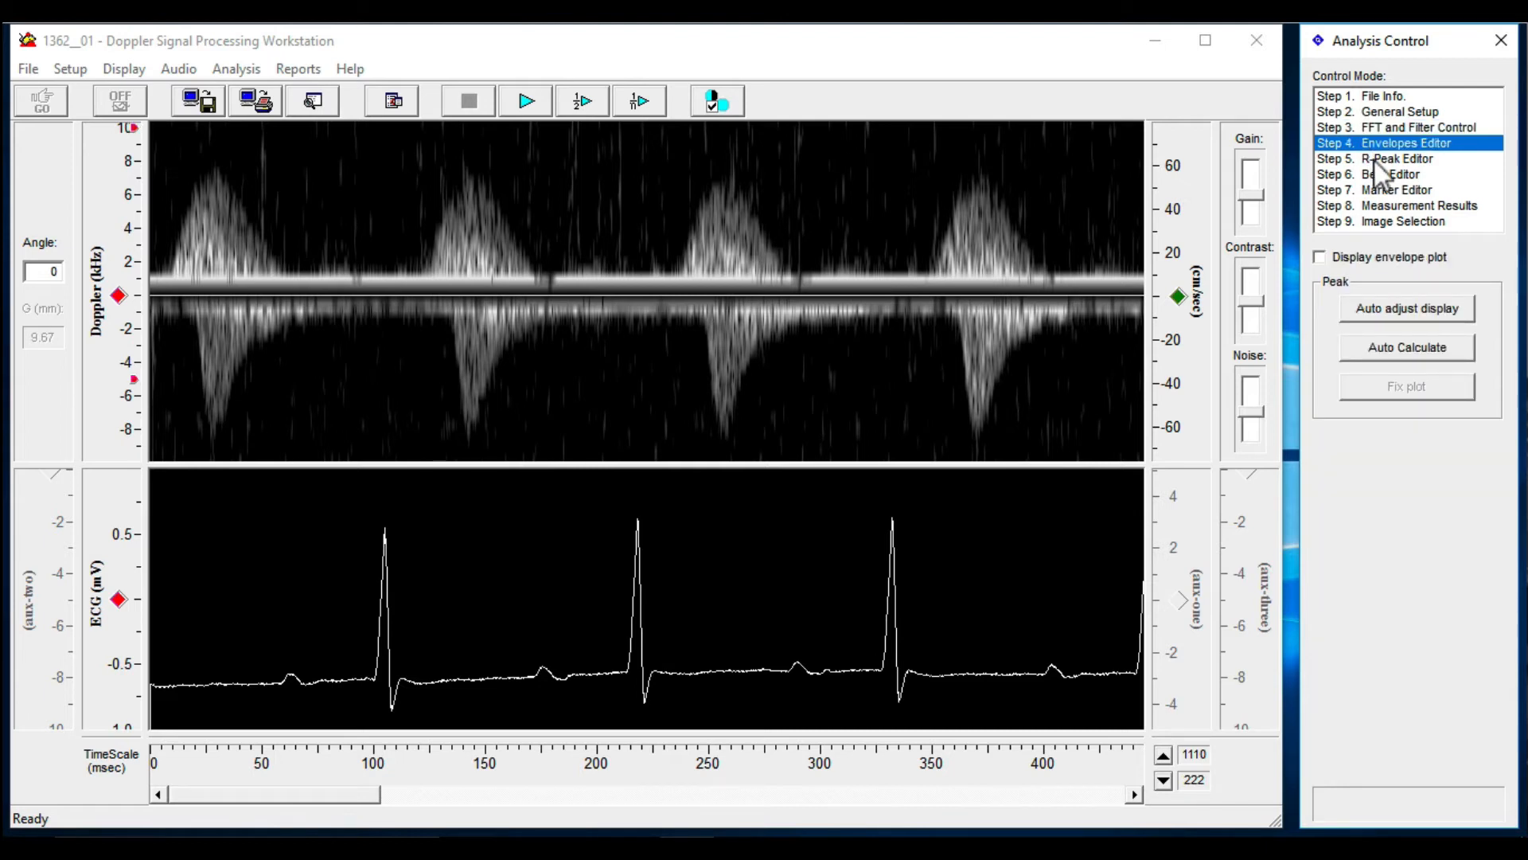
{"action": "left_click", "coordinate": [1373, 159]}
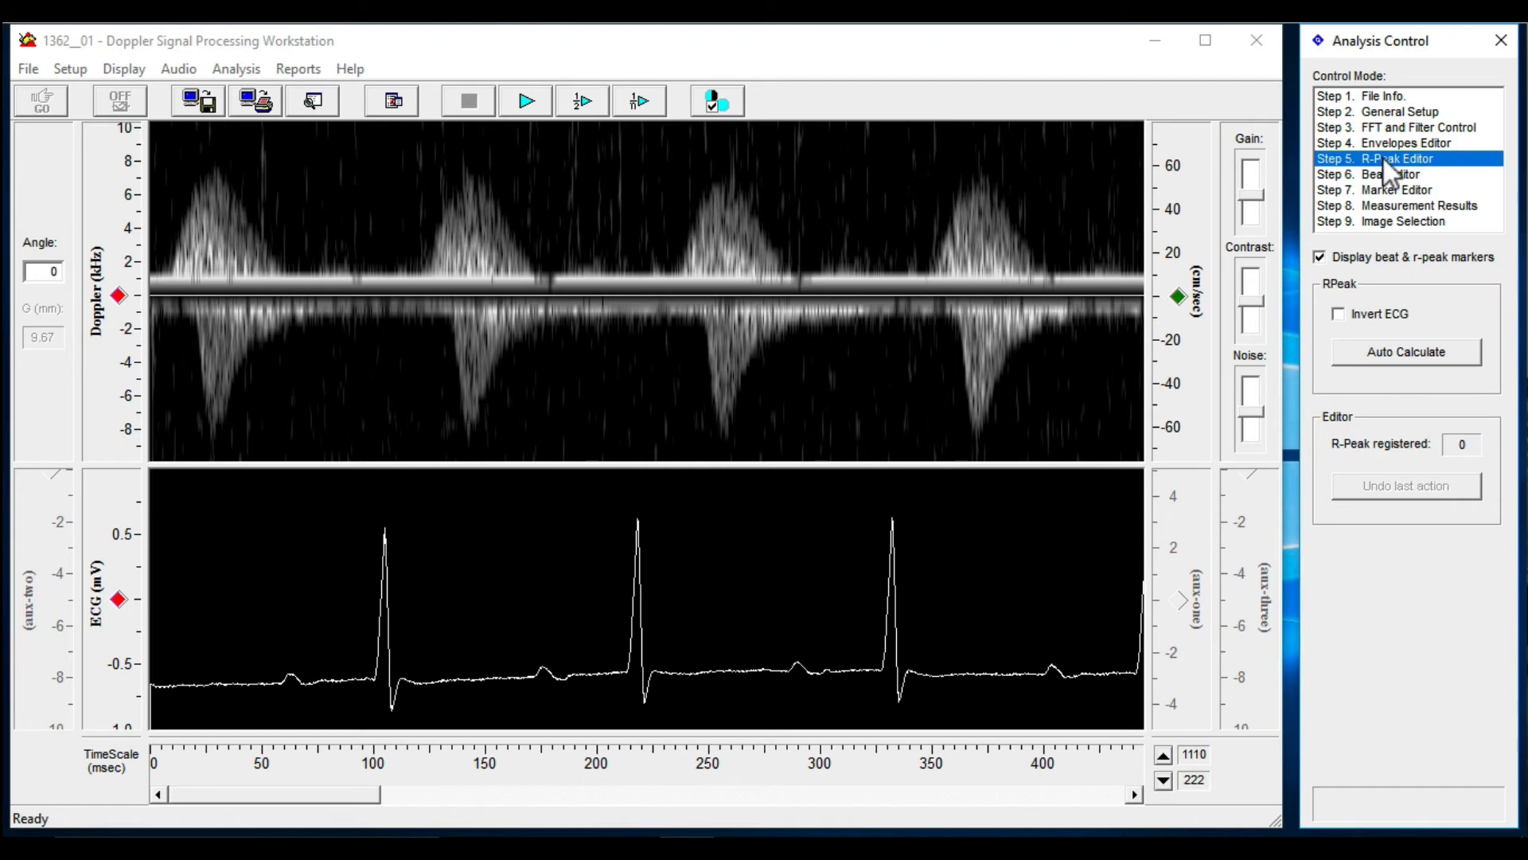
Auto-calculate the ECG R-peaks and select all beats in the Beat Editor
{"action": "left_click", "coordinate": [1397, 356]}
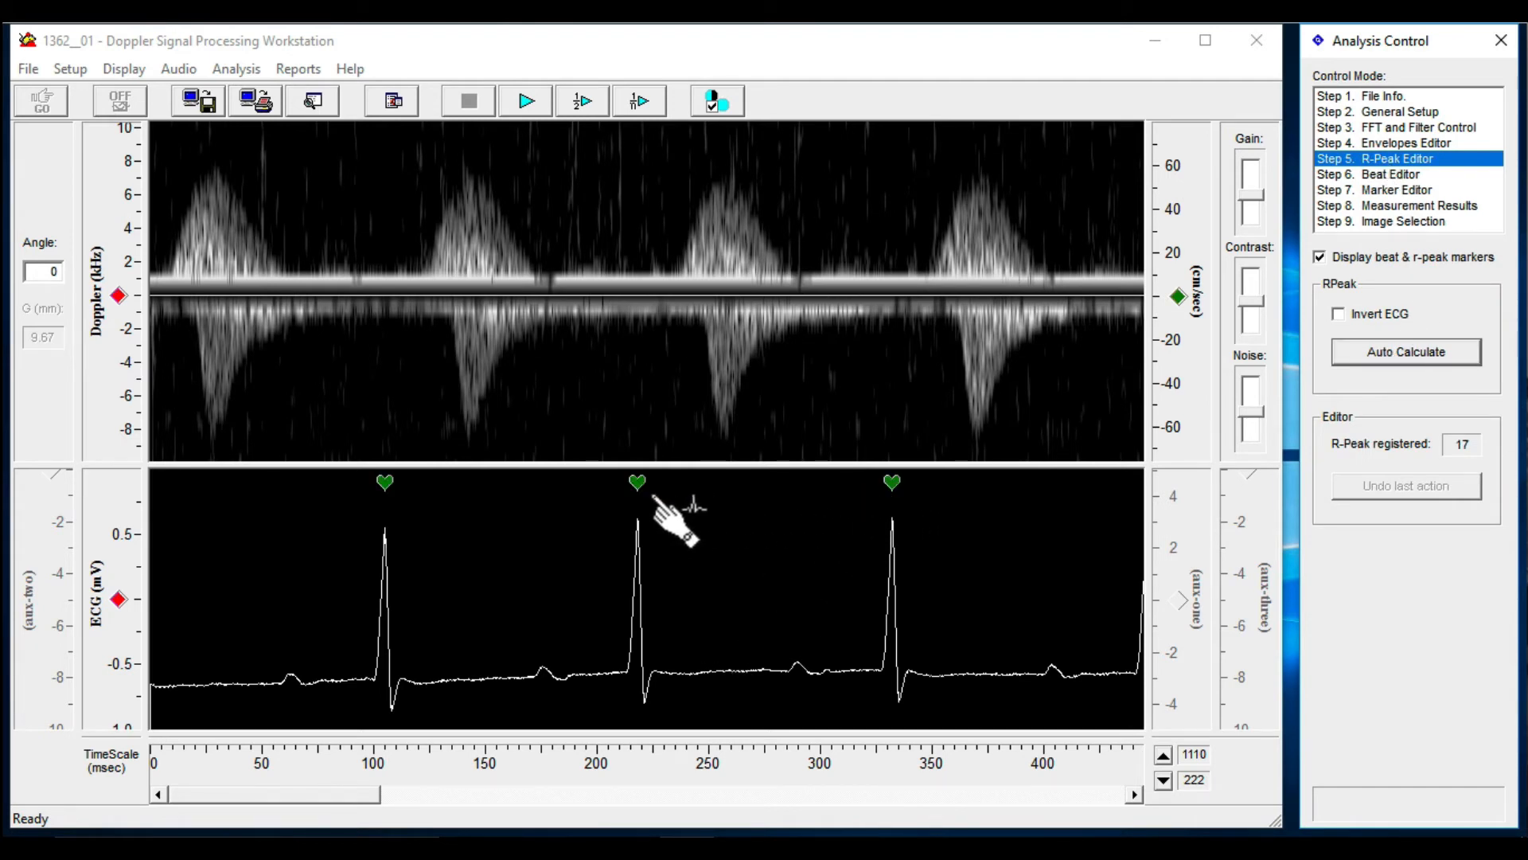
{"action": "left_click_drag", "start_coordinate": [398, 796], "coordinate": [324, 791]}
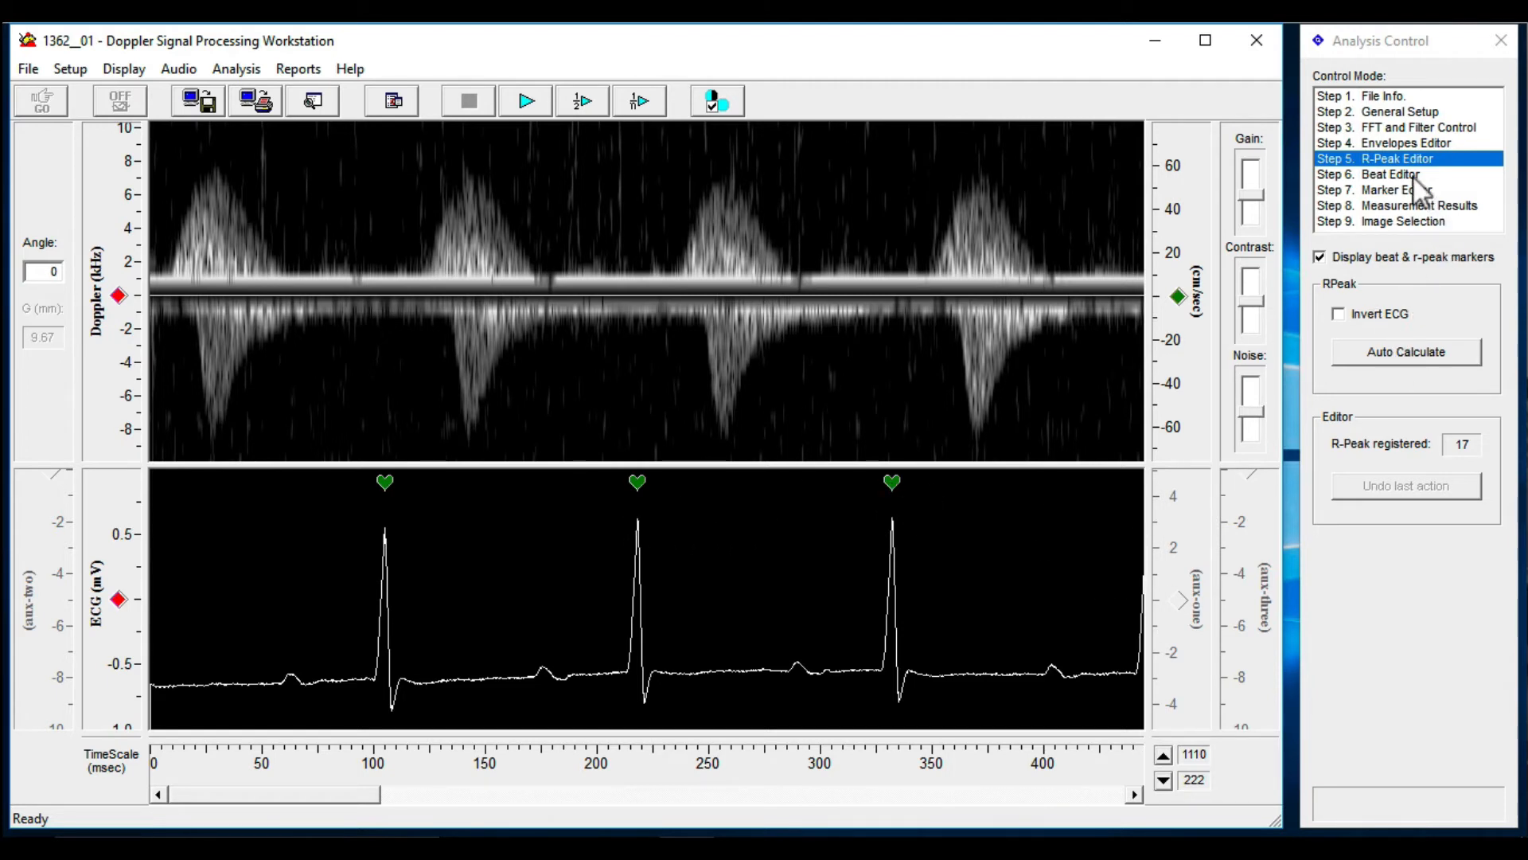
{"action": "left_click", "coordinate": [1415, 175]}
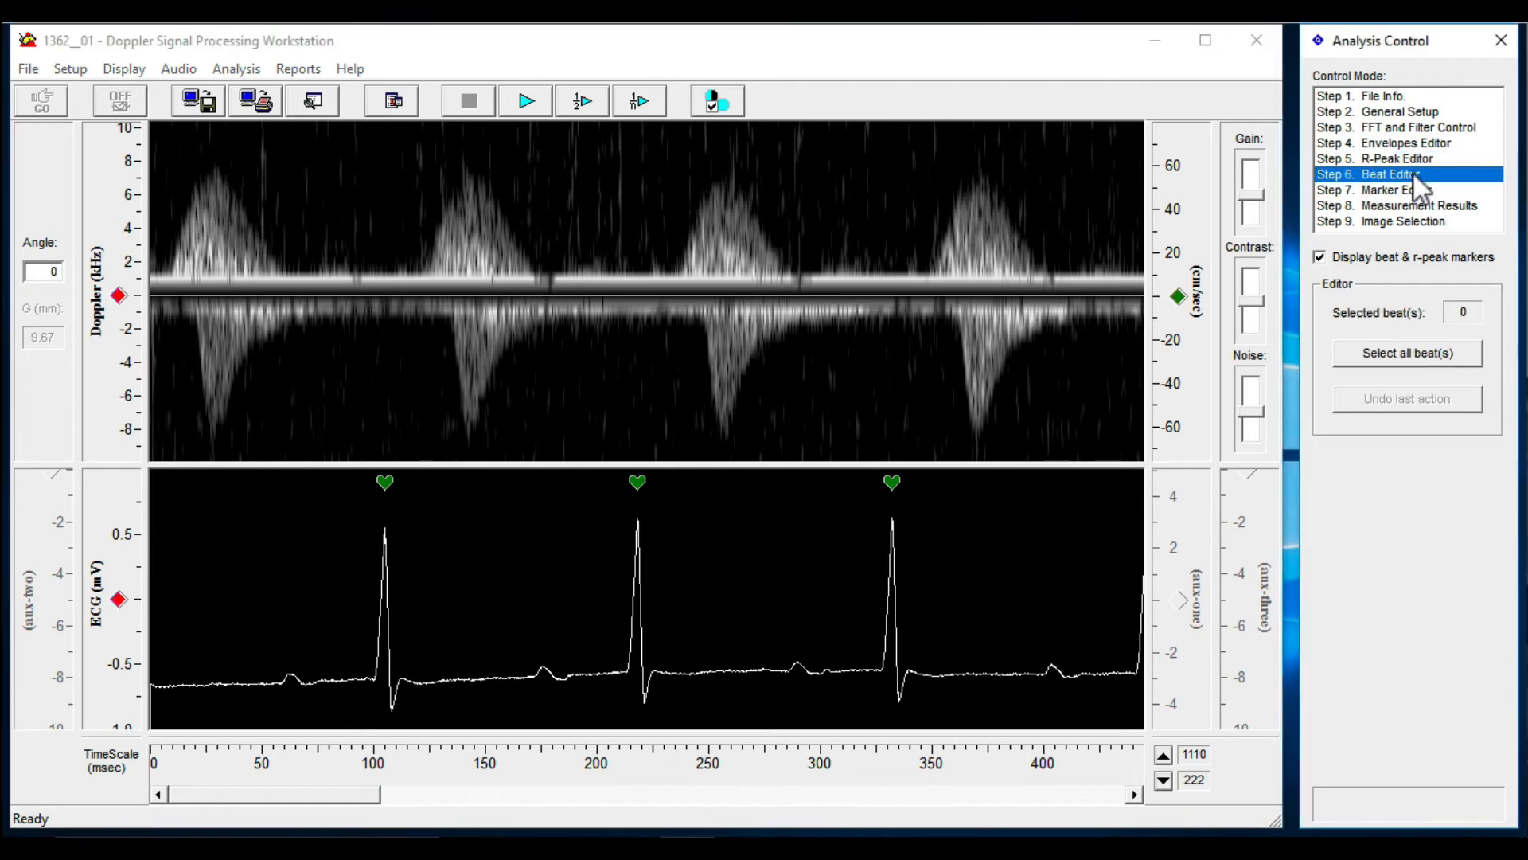
{"action": "left_click", "coordinate": [1428, 355]}
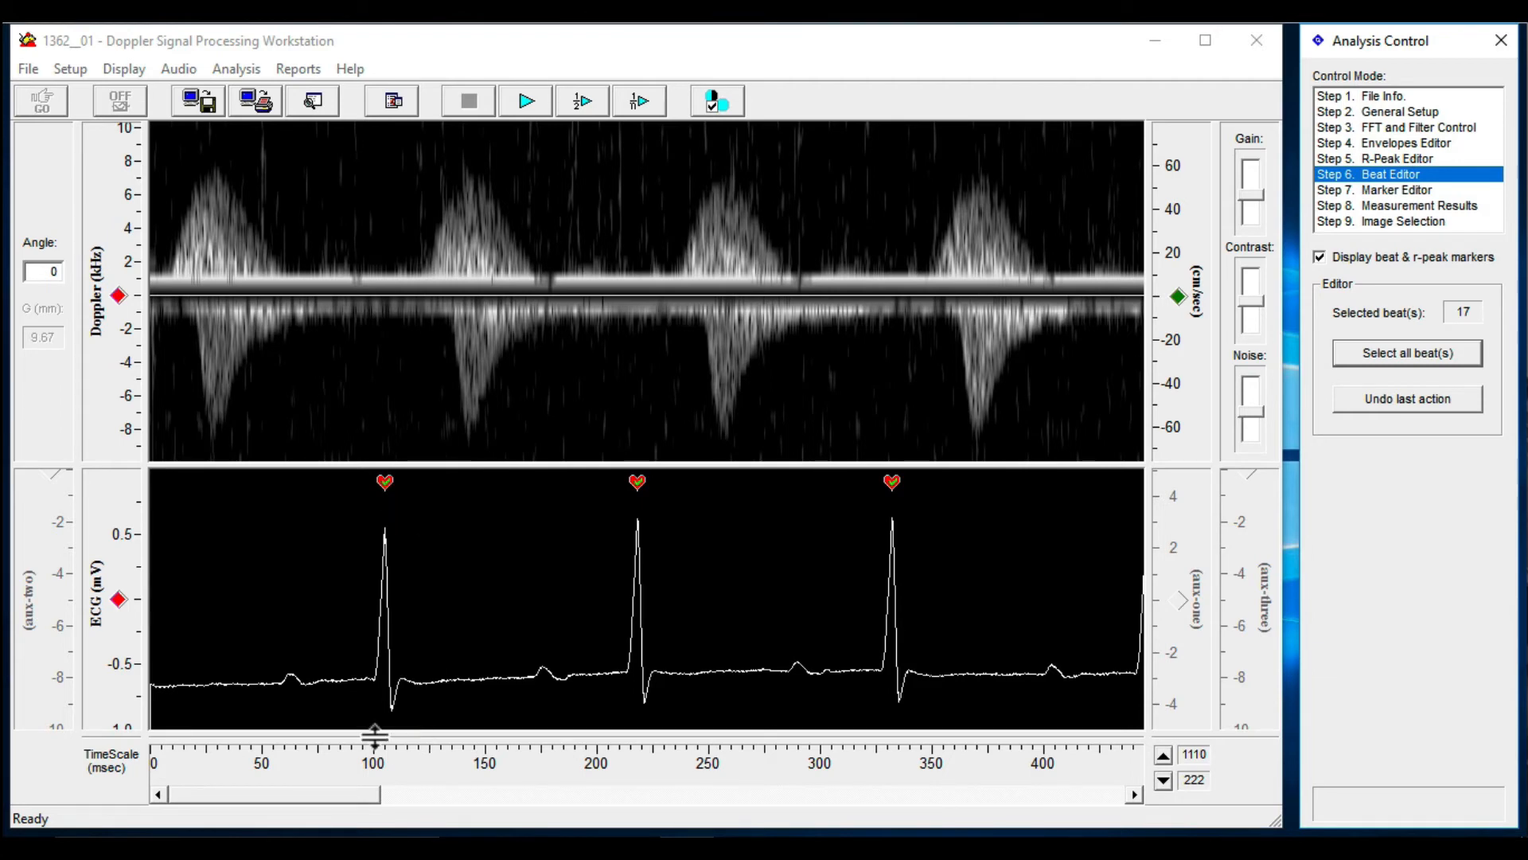
{"action": "mouse_move", "coordinate": [355, 796]}
{"action": "left_mouse_down"}
{"action": "mouse_move", "coordinate": [716, 794]}
{"action": "mouse_move", "coordinate": [350, 796]}
{"action": "left_mouse_up"}
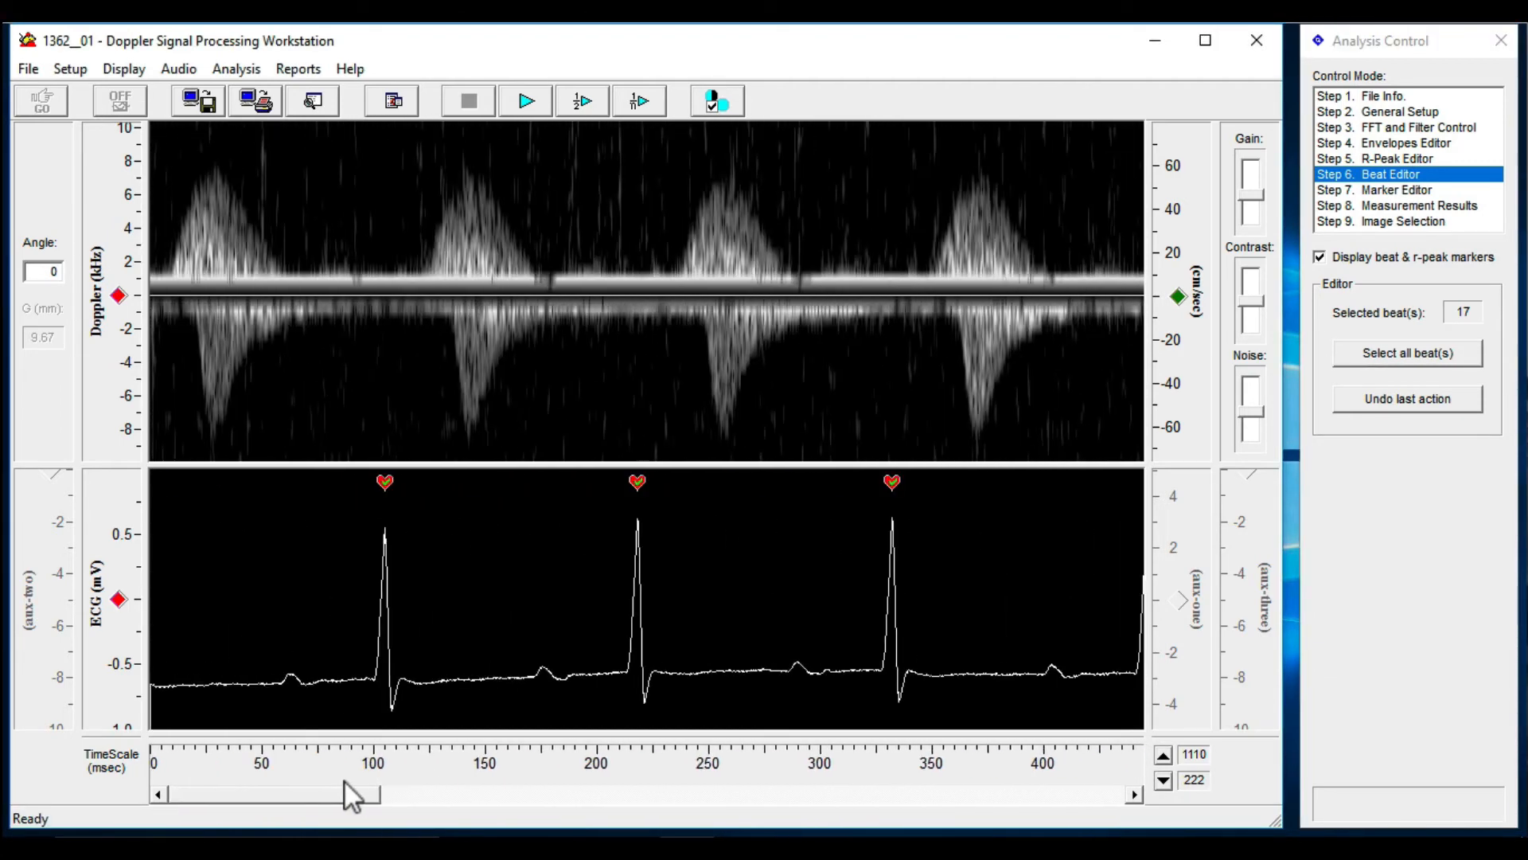
Place FVS (Flow velocity start) markers at the onset of the four positive Doppler waves and review the average measurement results
{"action": "left_click", "coordinate": [1405, 189]}
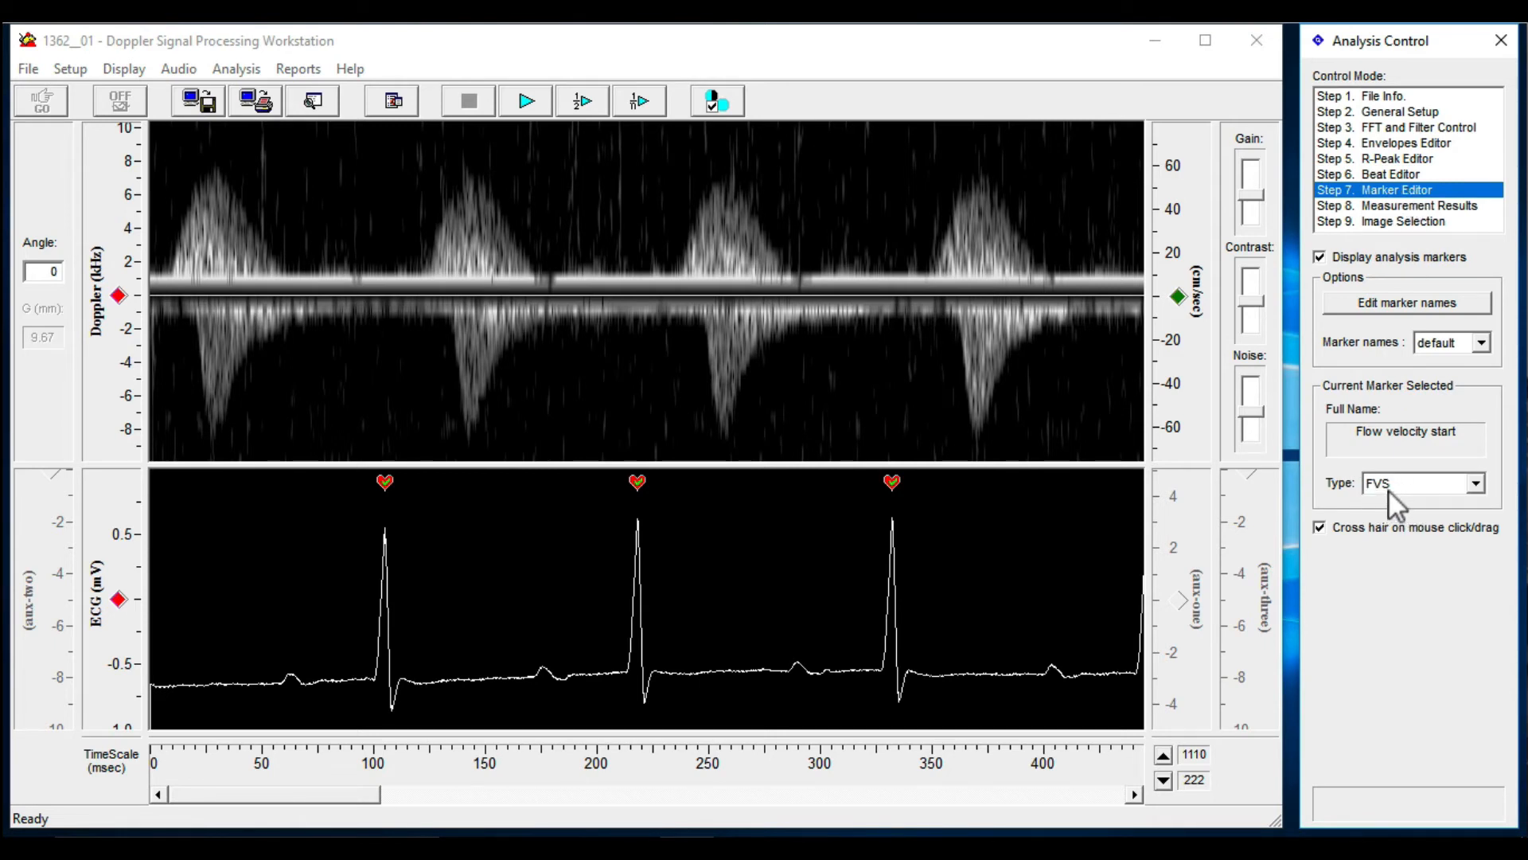
{"action": "left_click", "coordinate": [171, 271]}
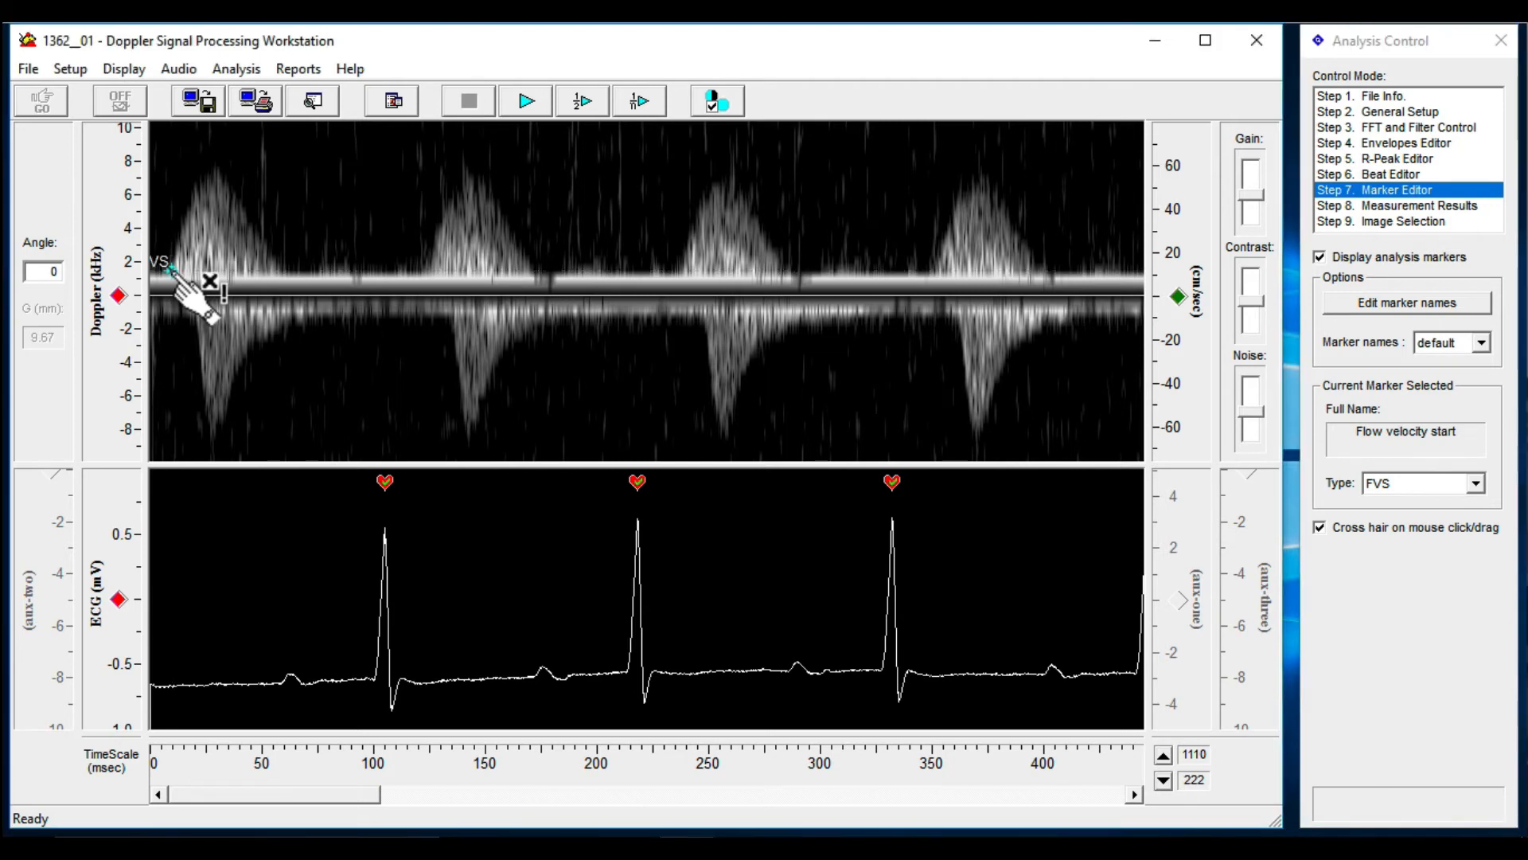
{"action": "left_click", "coordinate": [428, 269]}
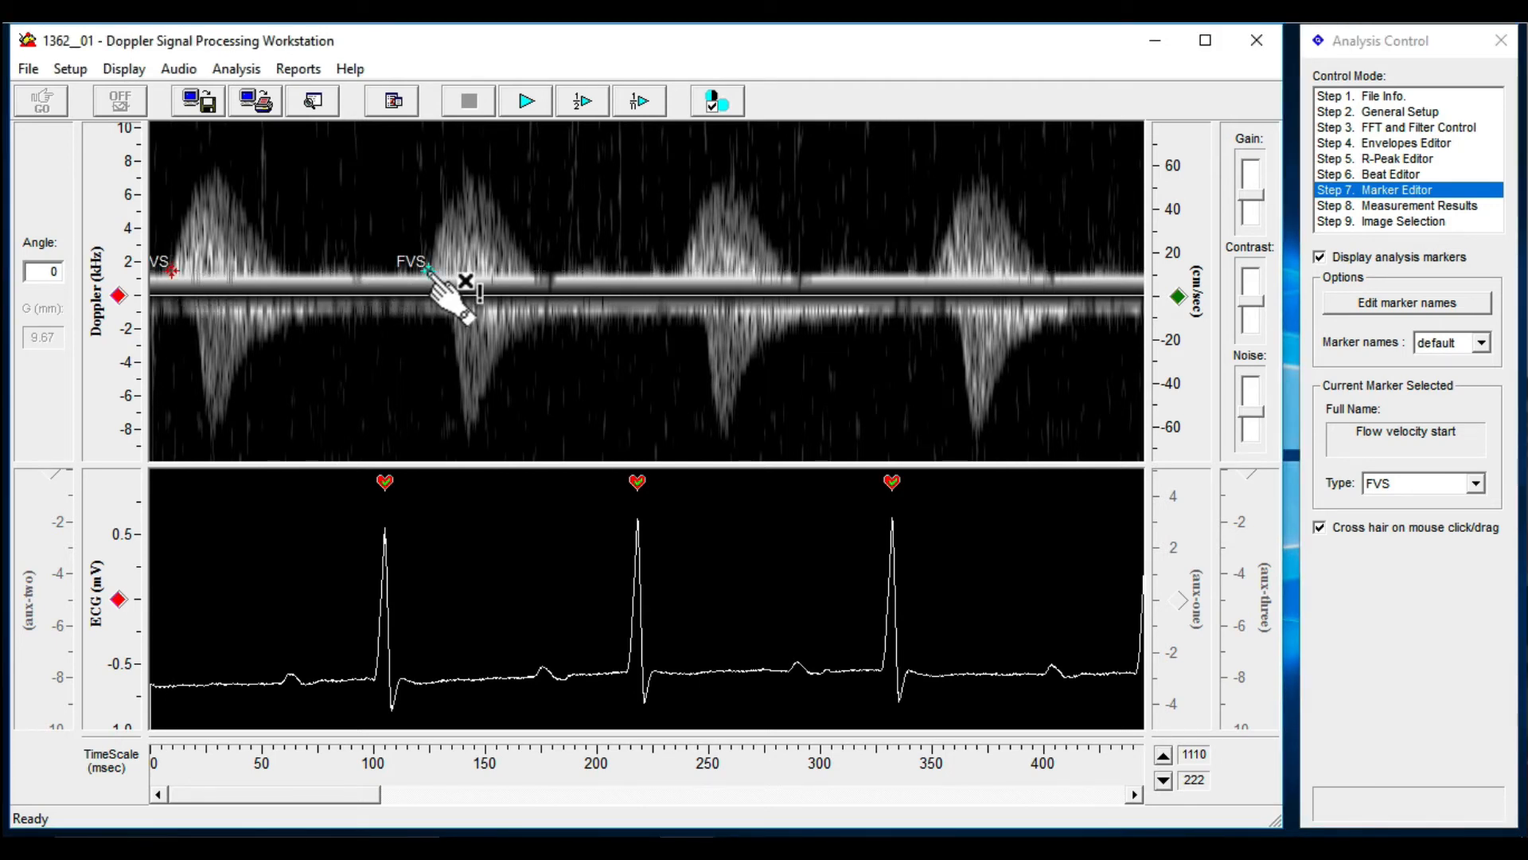
{"action": "left_click", "coordinate": [679, 271]}
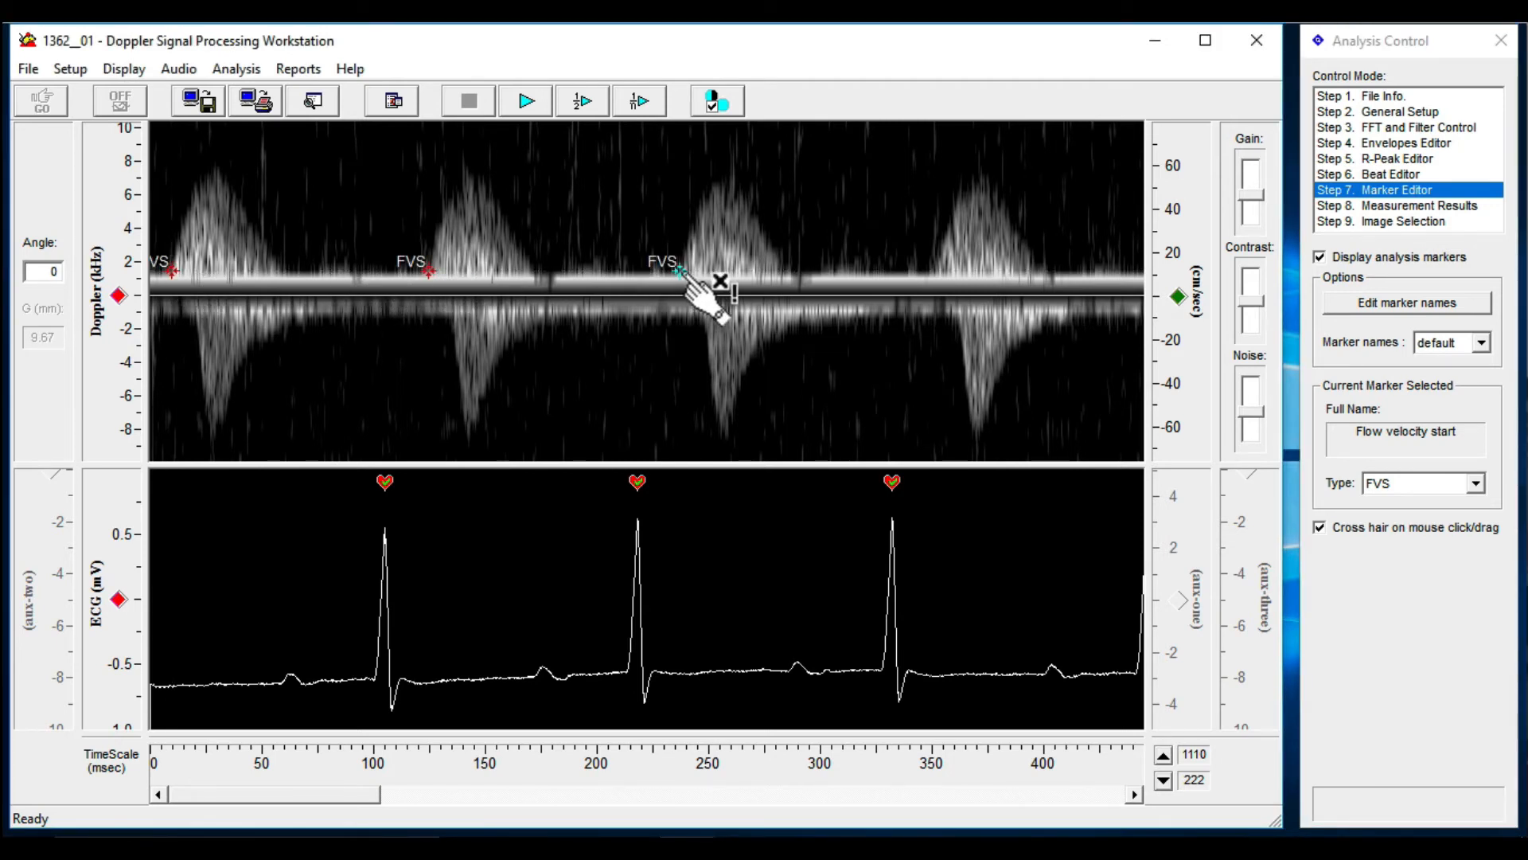
{"action": "left_click", "coordinate": [933, 271]}
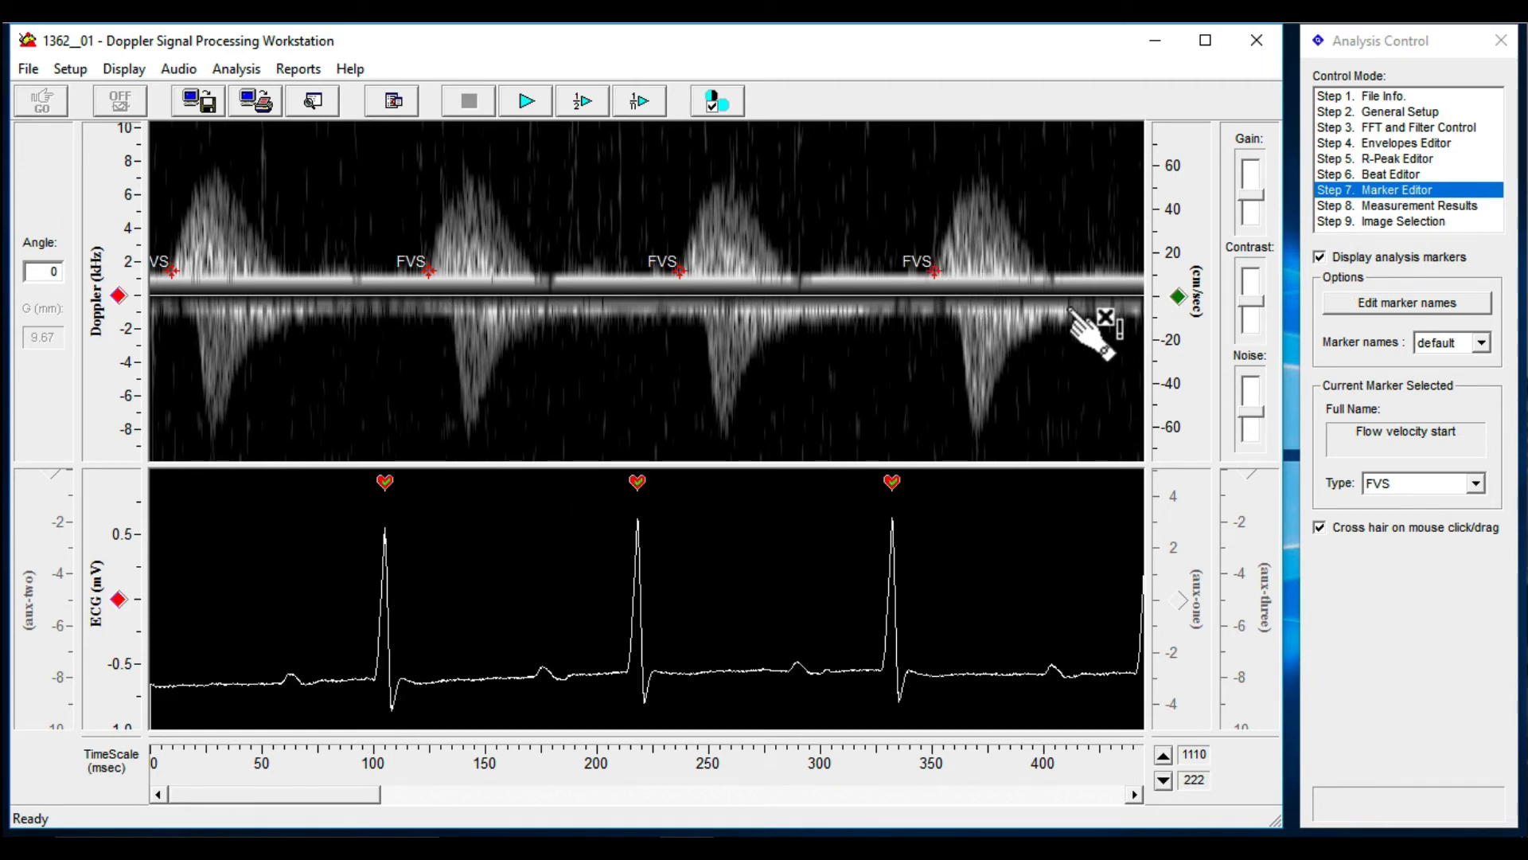
{"action": "left_click", "coordinate": [1403, 209]}
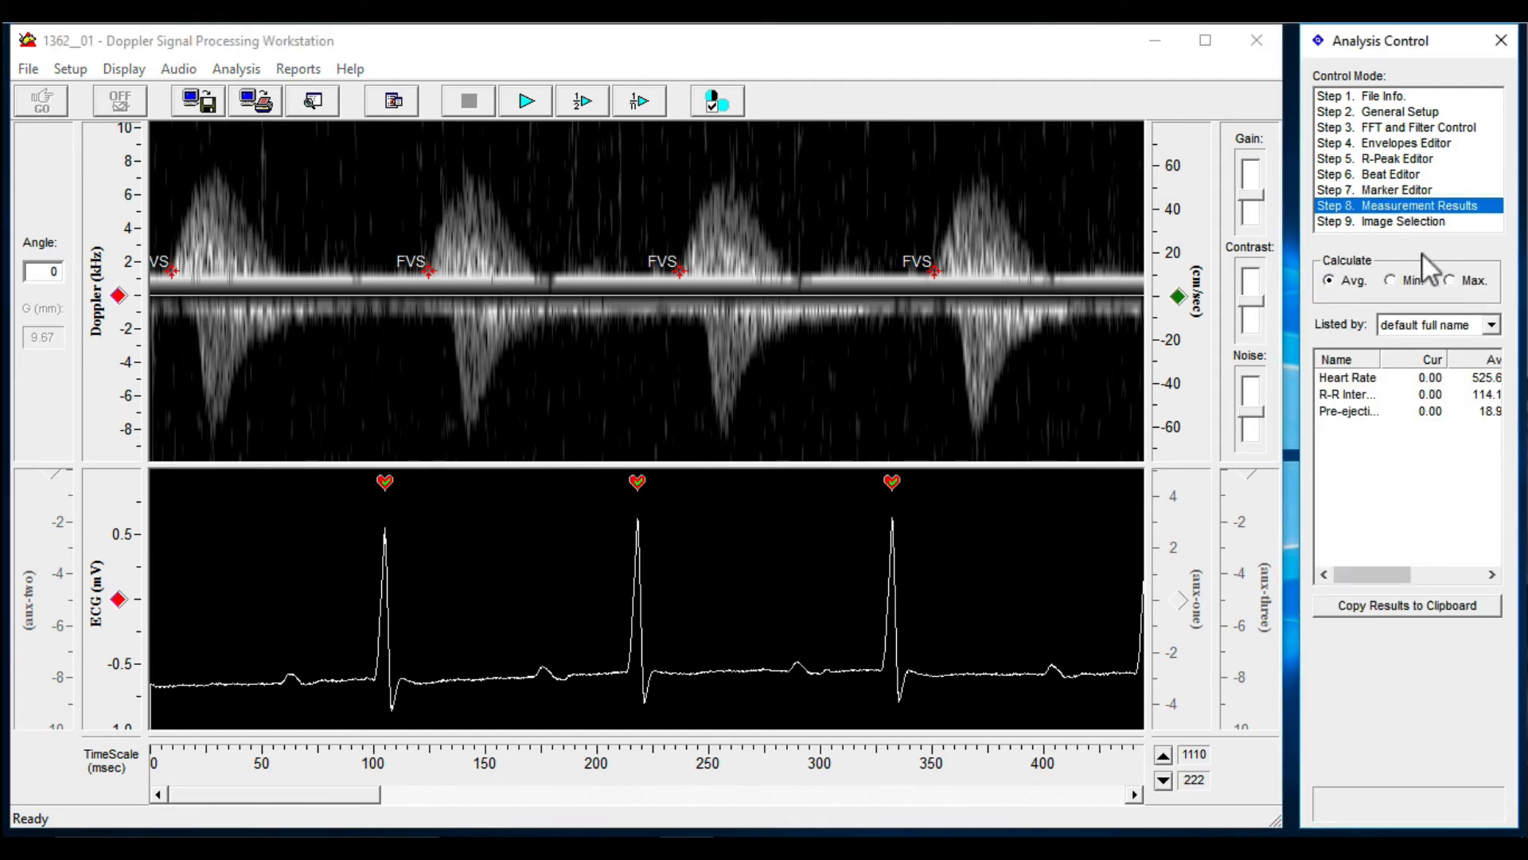
{"action": "left_click_drag", "start_coordinate": [1445, 353], "coordinate": [1409, 353]}
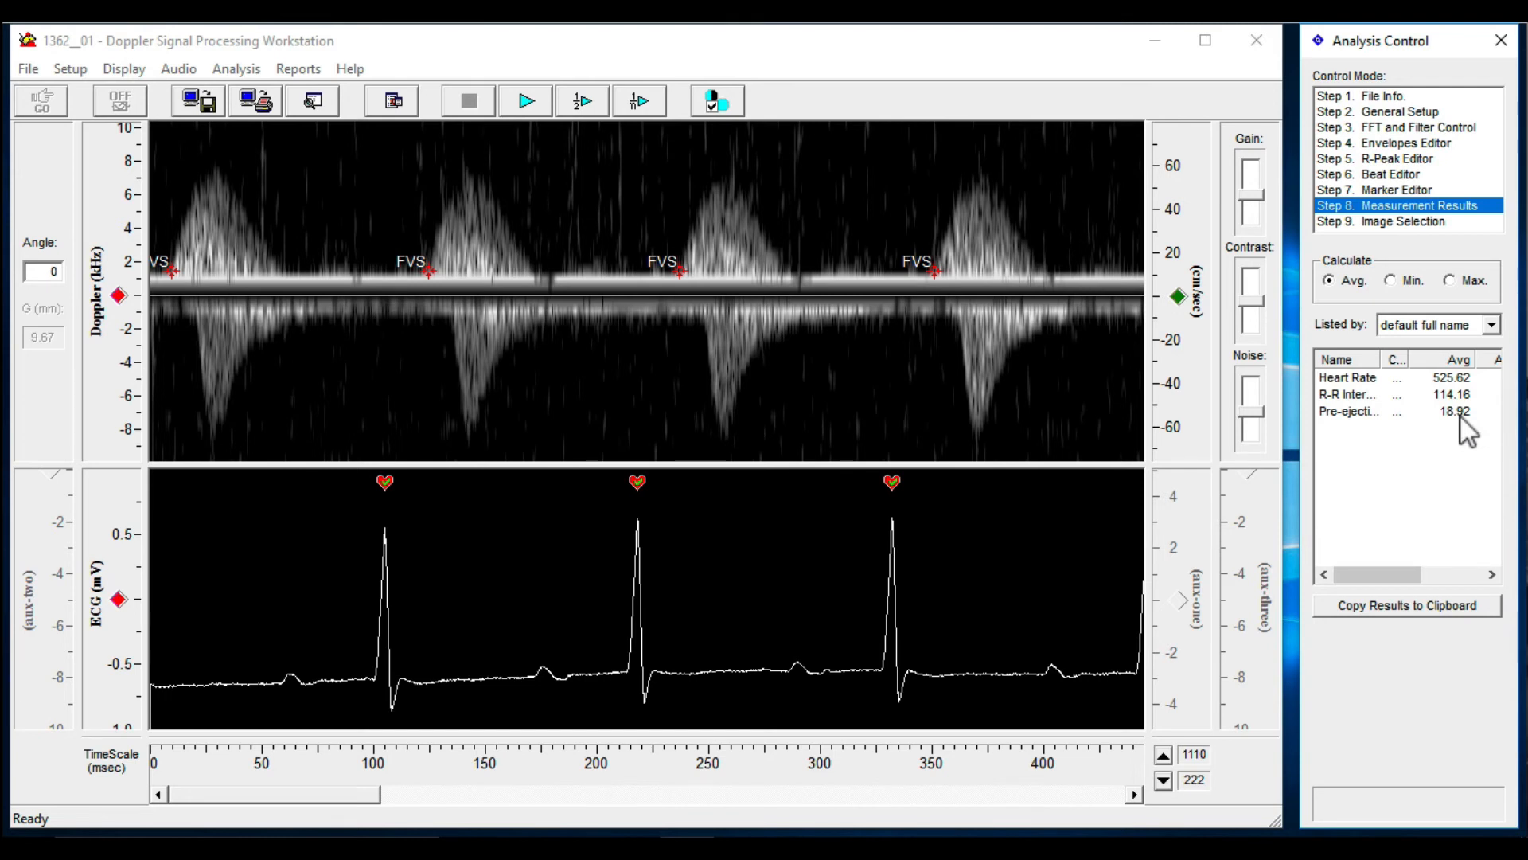
Return to the Marker Editor and remove the four FVS markers from the positive Doppler waves
{"action": "left_click", "coordinate": [1393, 189]}
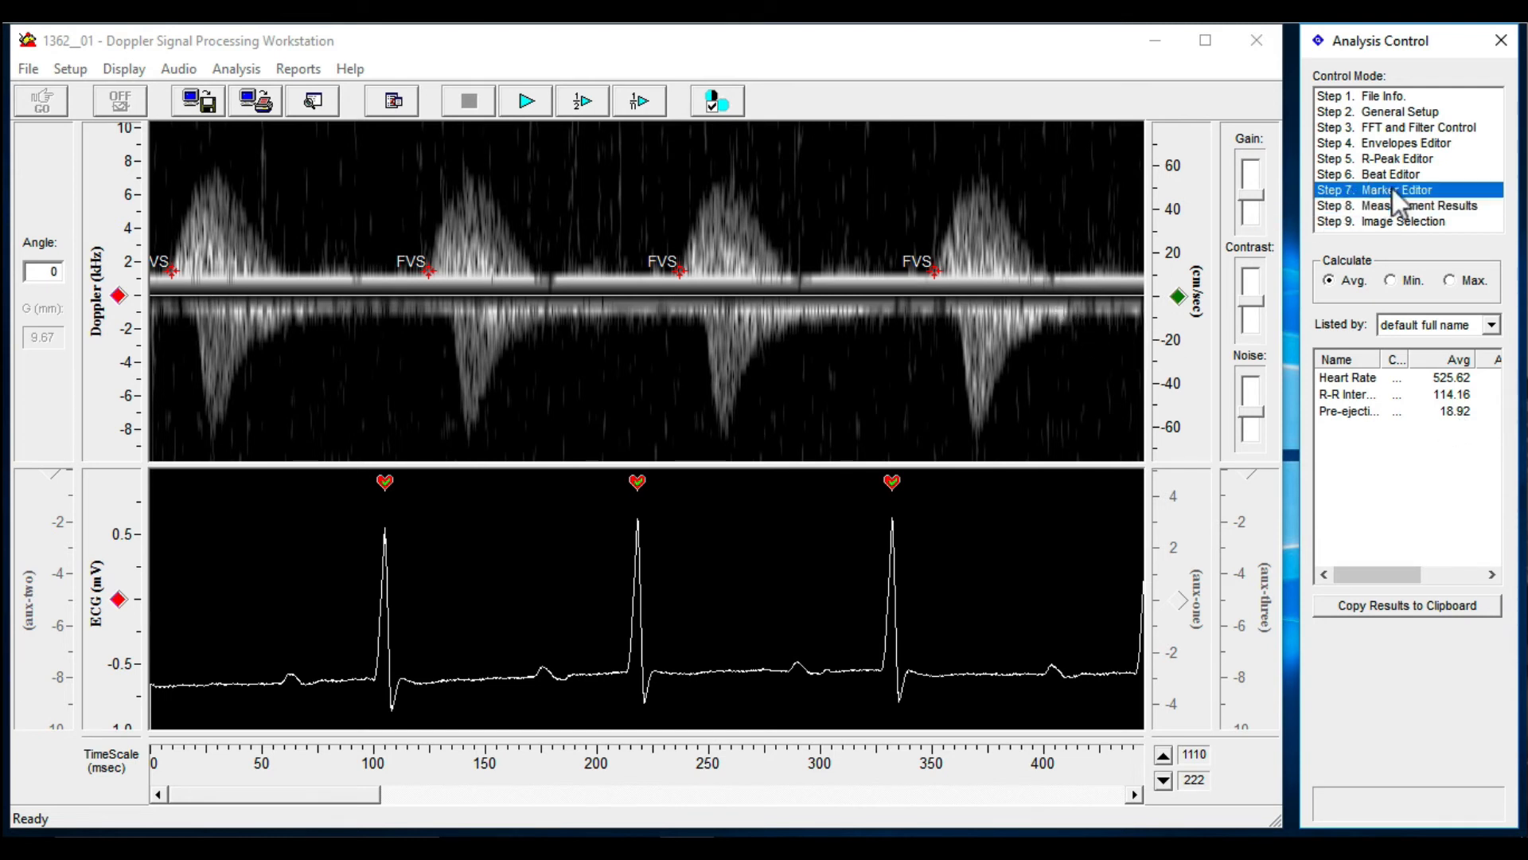
{"action": "left_click", "coordinate": [936, 271]}
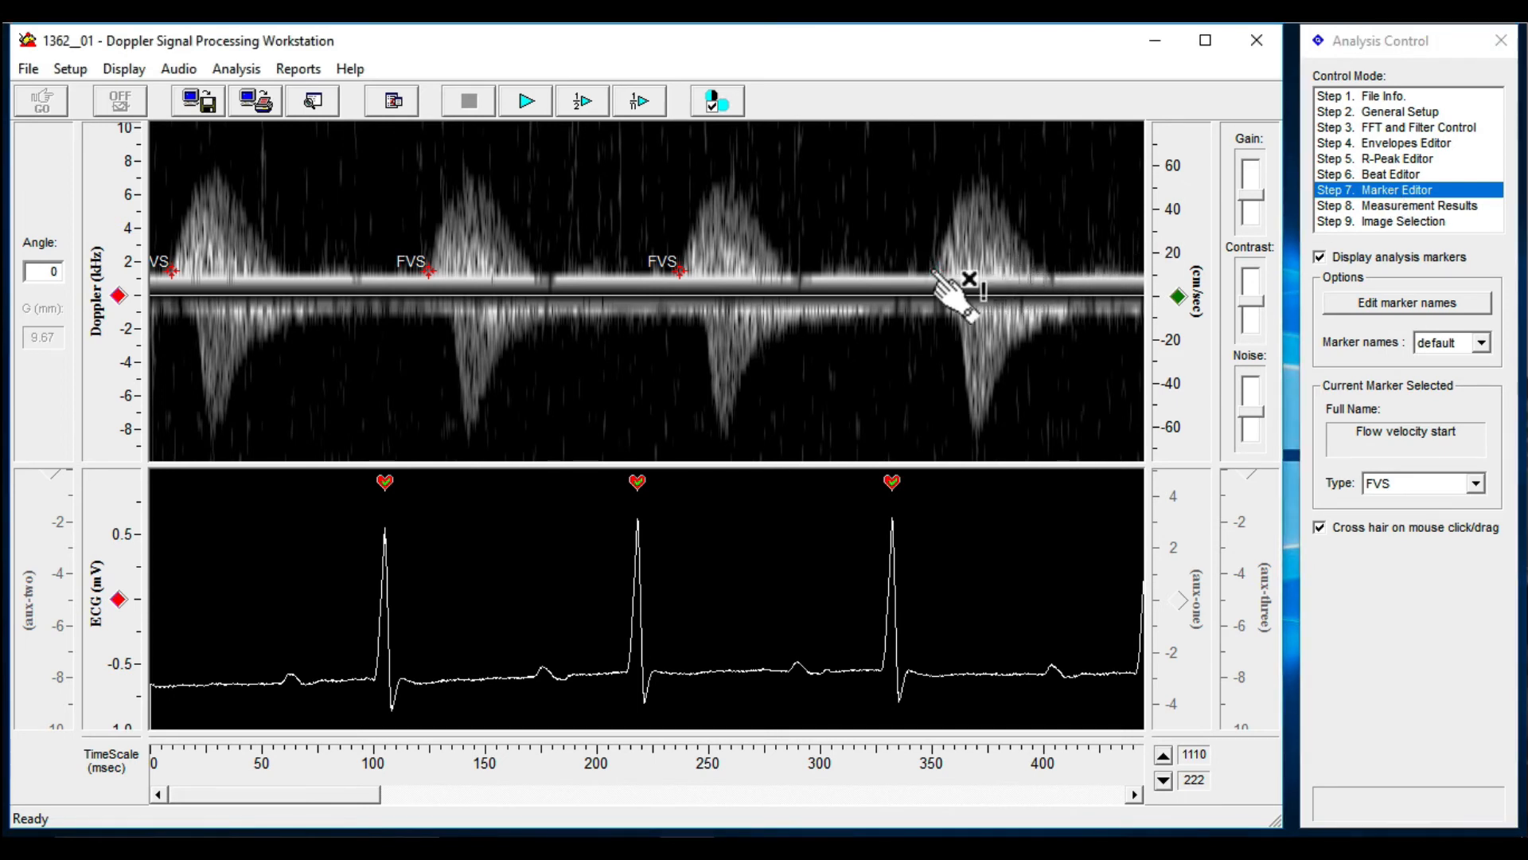
{"action": "left_click", "coordinate": [678, 270]}
{"action": "left_click", "coordinate": [430, 271]}
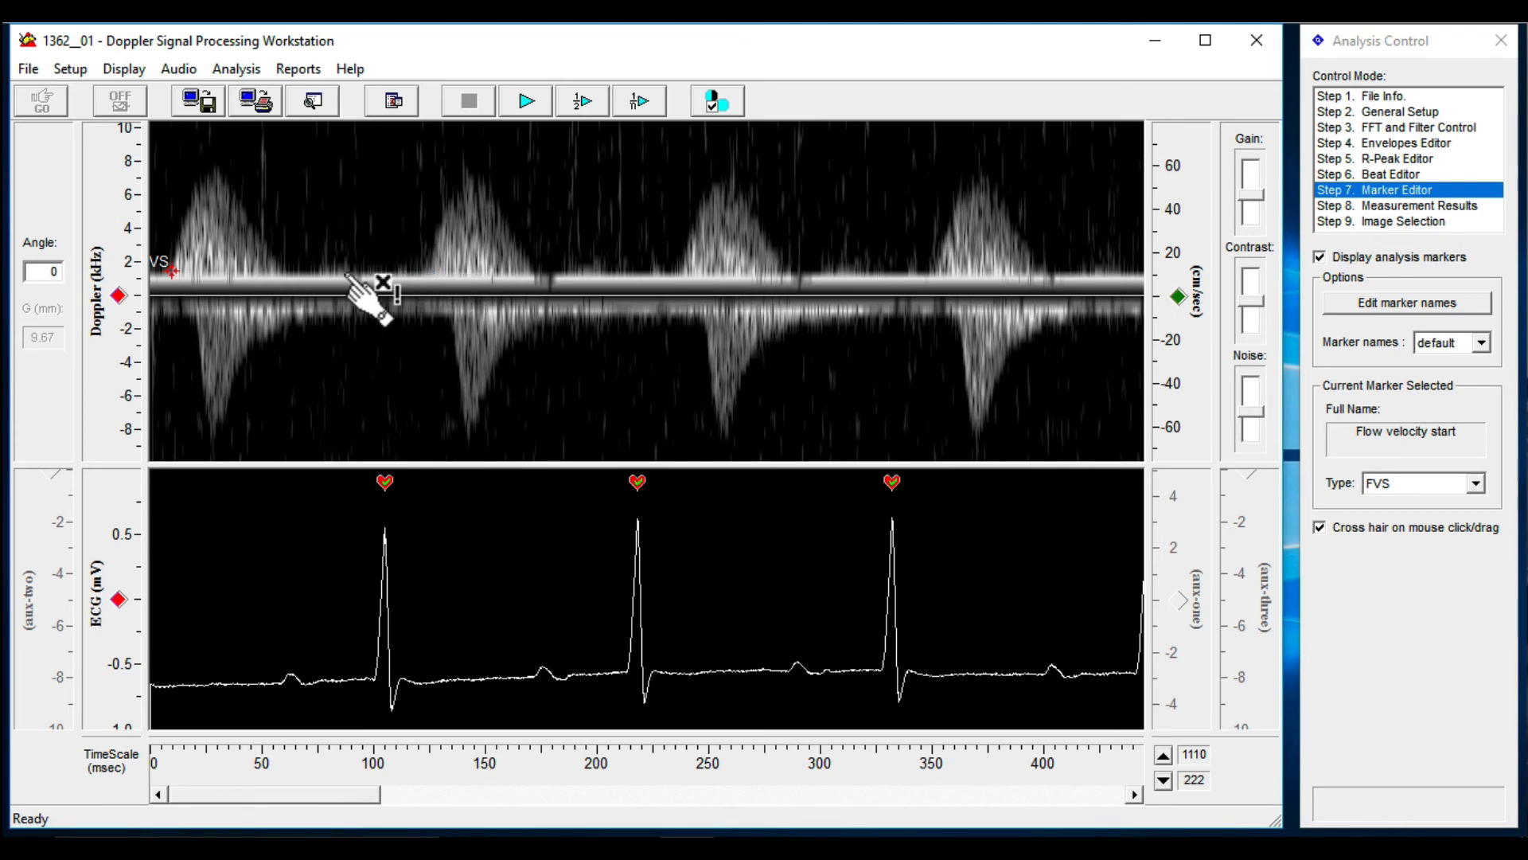
{"action": "left_click", "coordinate": [172, 271]}
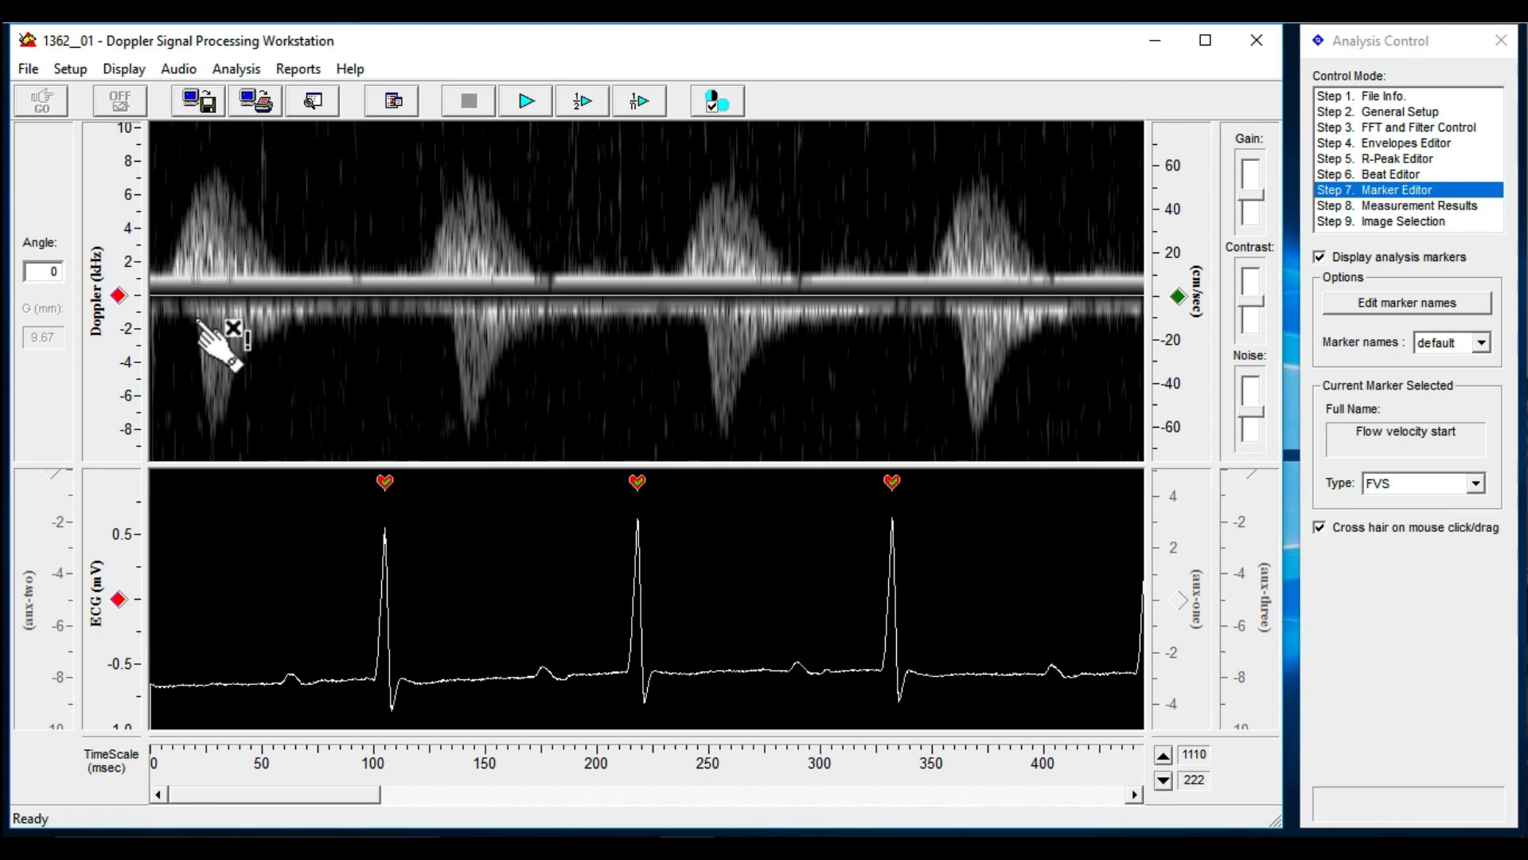
Place FVS markers at the onset of the four negative Doppler waves and show the measurement results
{"action": "left_click", "coordinate": [195, 314]}
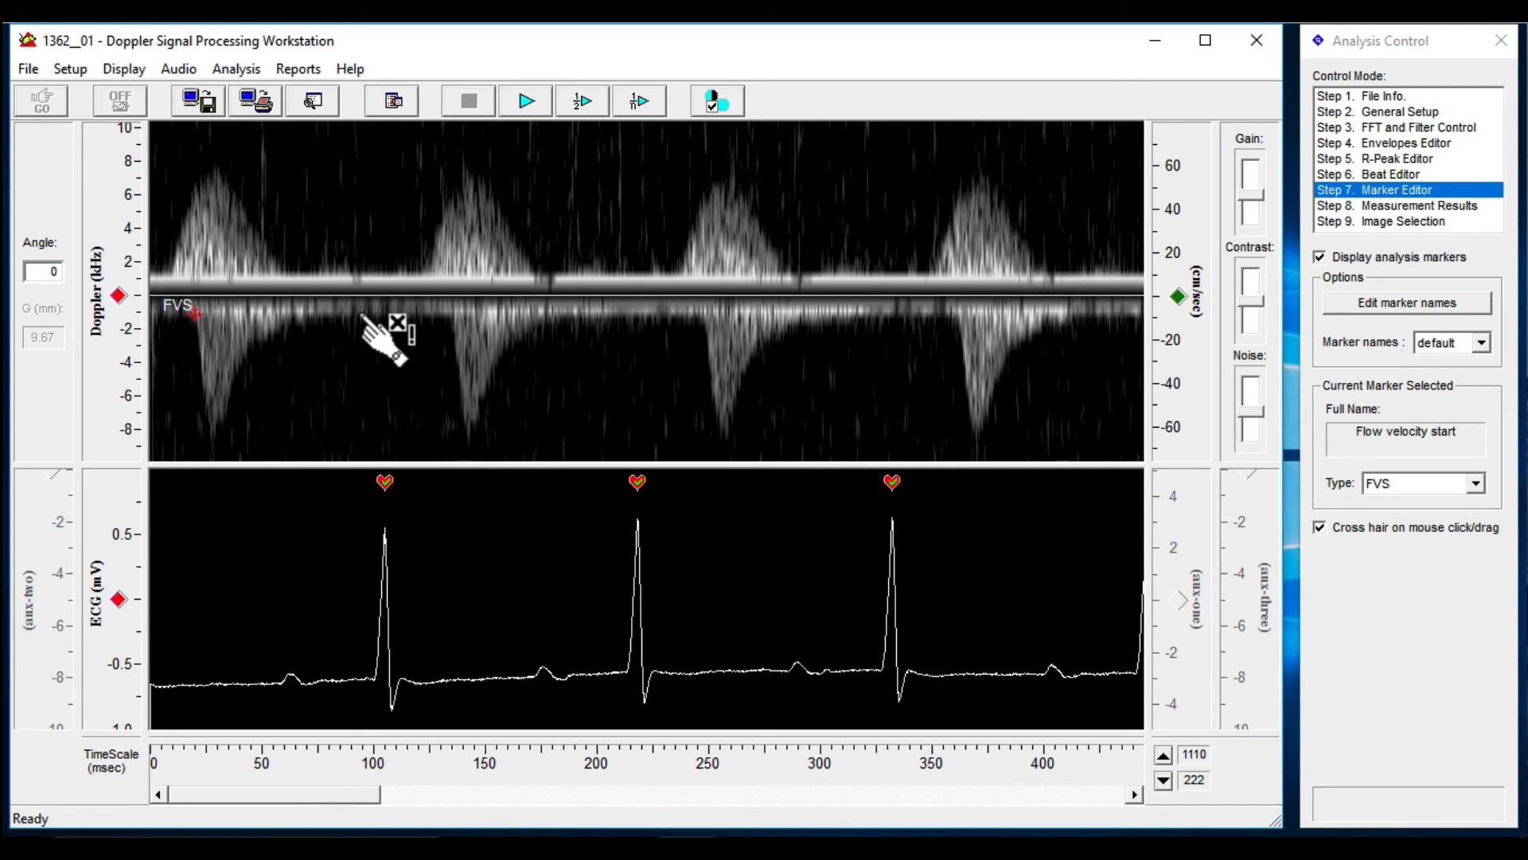
{"action": "left_click", "coordinate": [453, 313]}
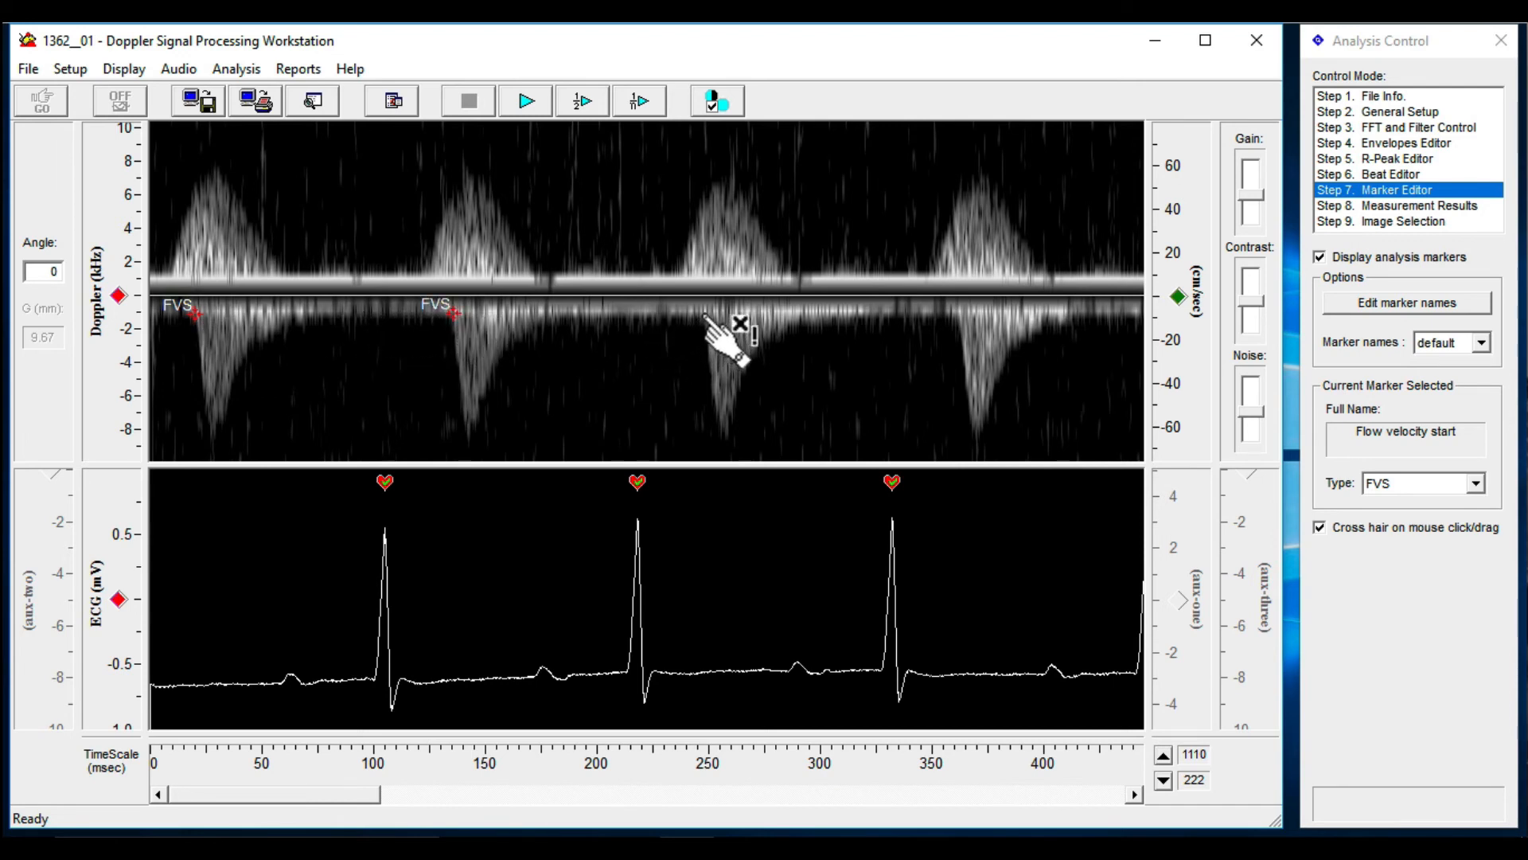
{"action": "left_click", "coordinate": [703, 312]}
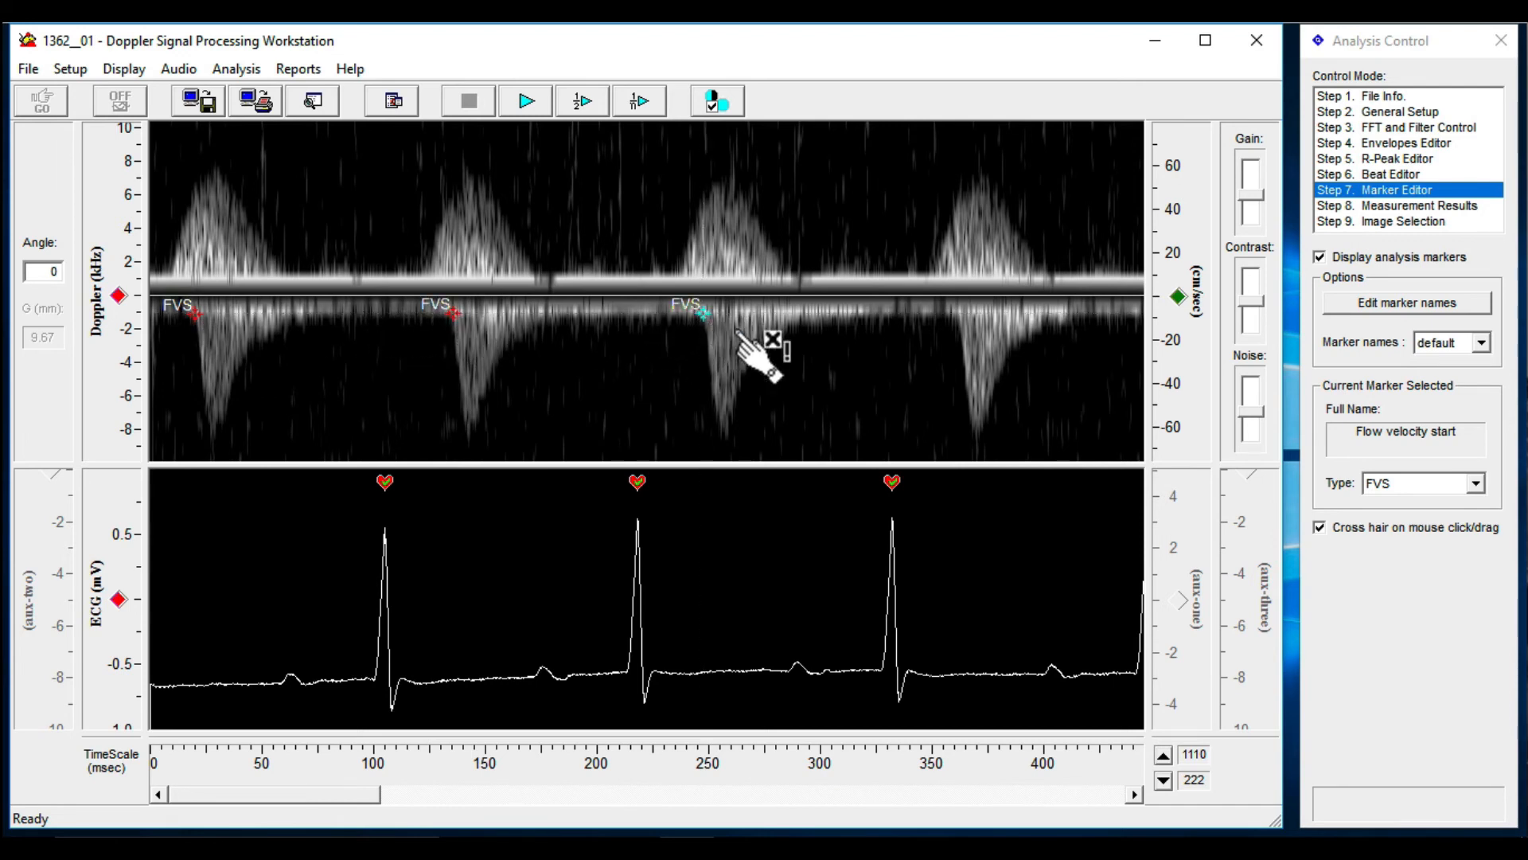
{"action": "left_click", "coordinate": [954, 311]}
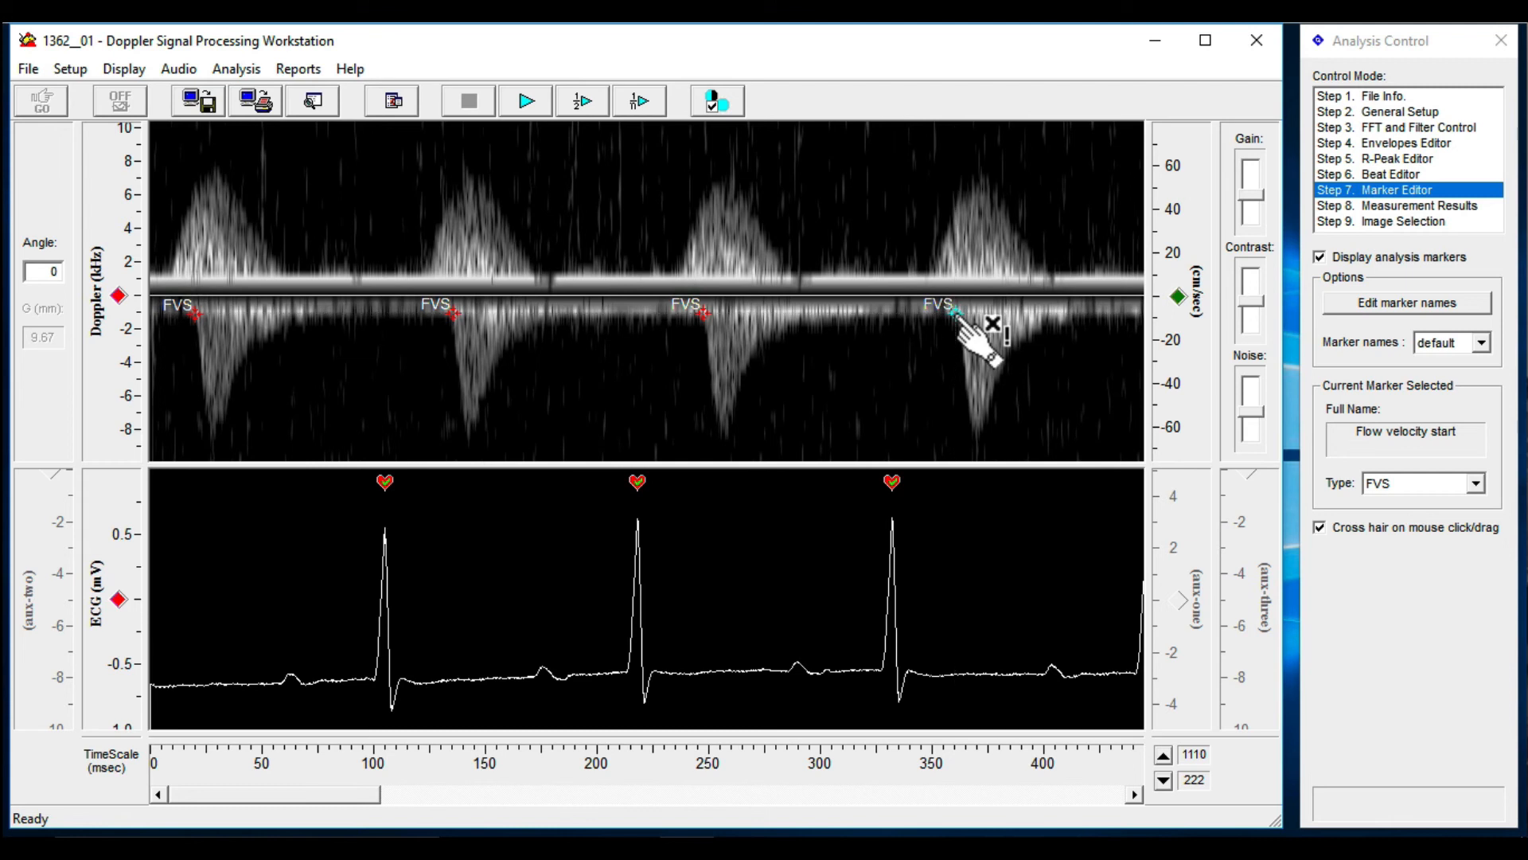
{"action": "left_click", "coordinate": [1402, 205]}
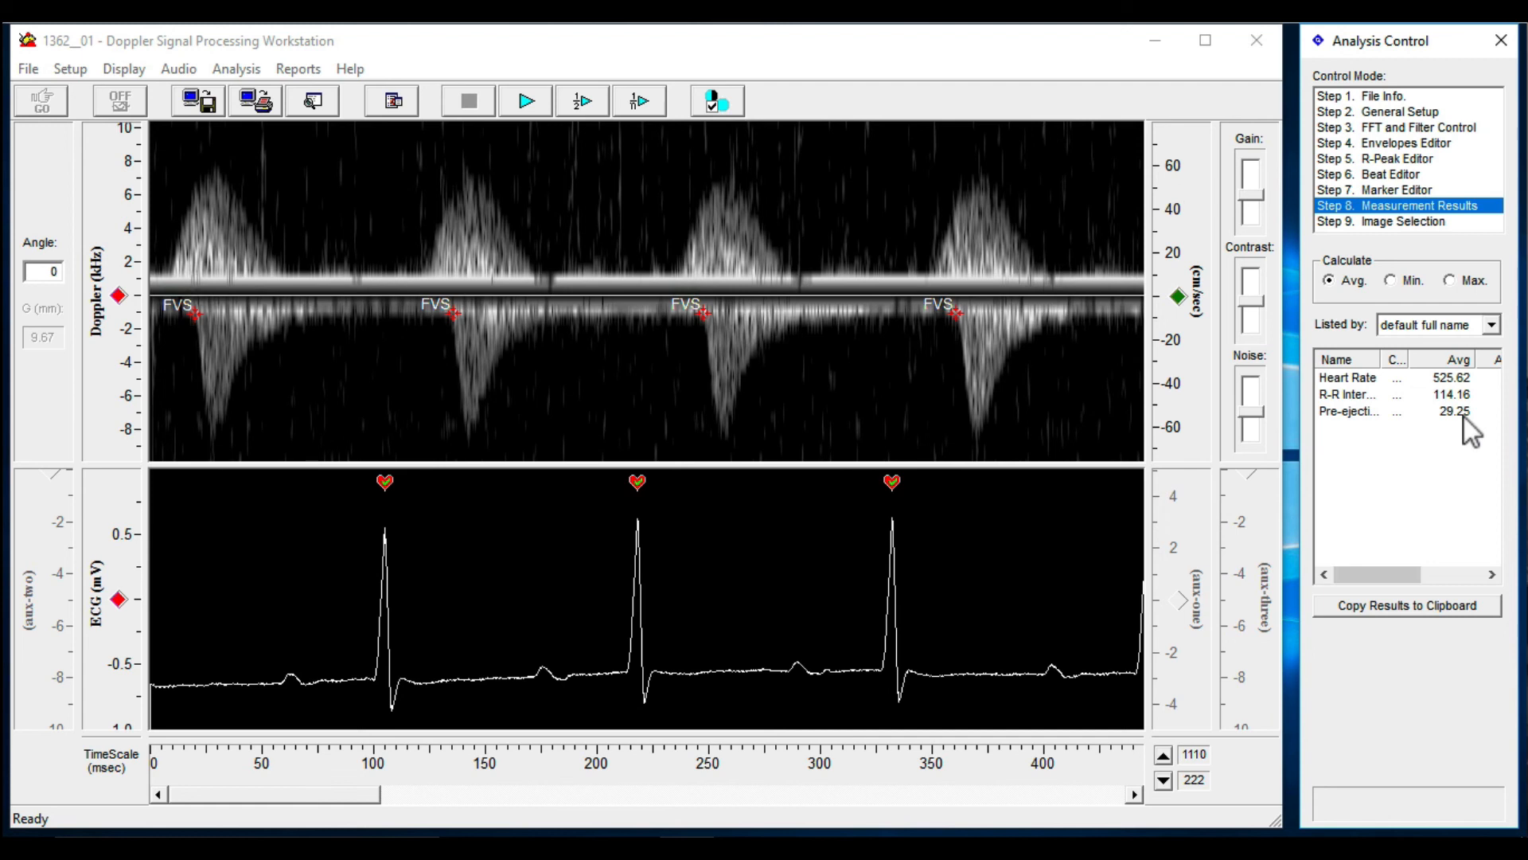
Close the recording, saving changes to 1362__01.udf, and open 1362__02.udf from the DOPPLER folder
{"action": "left_click", "coordinate": [26, 68]}
{"action": "left_click", "coordinate": [40, 116]}
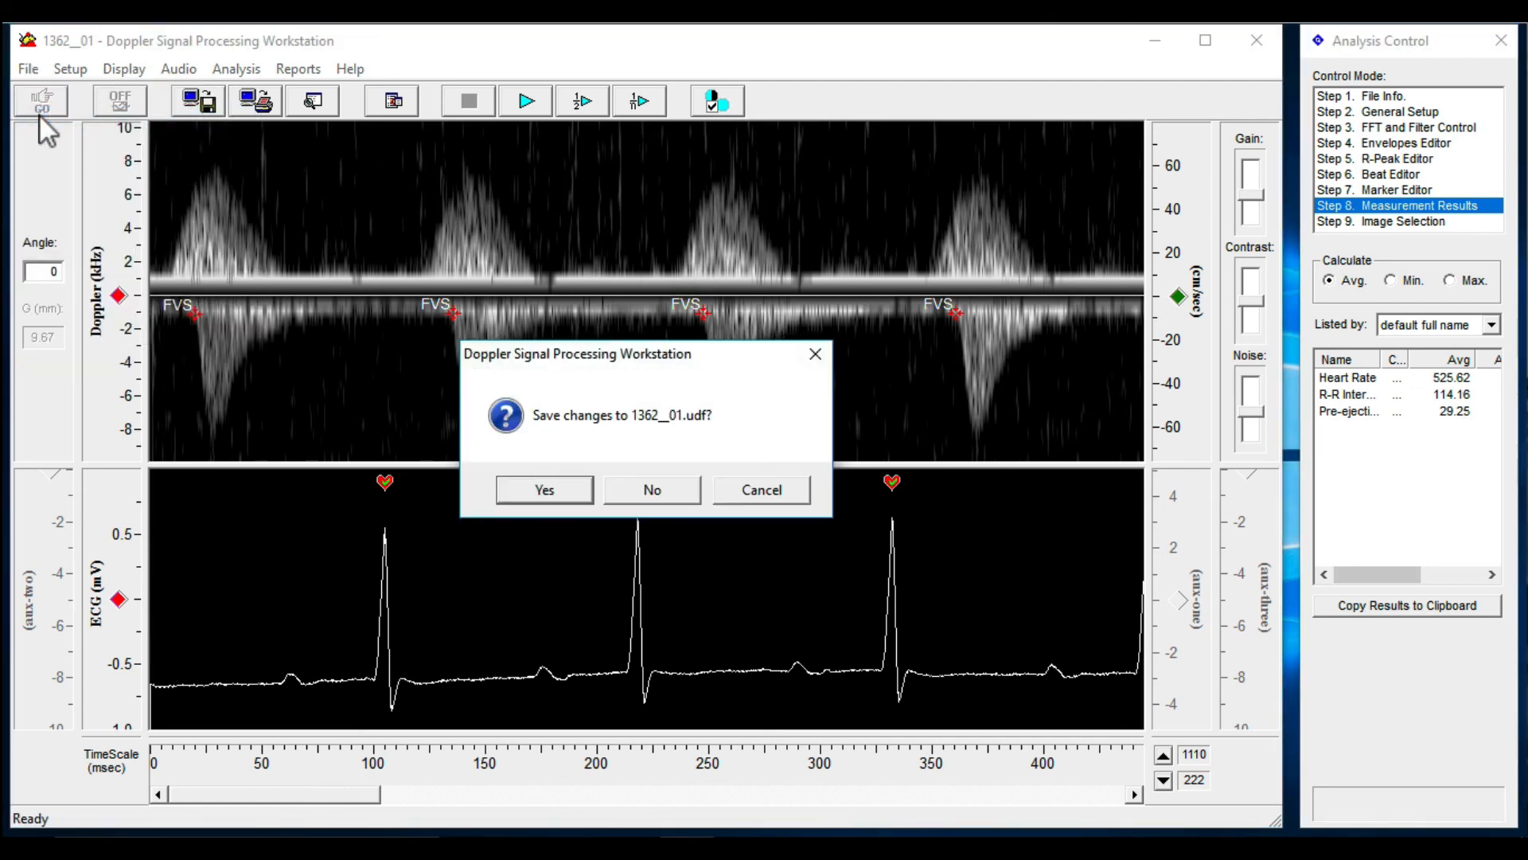
{"action": "left_click", "coordinate": [546, 488]}
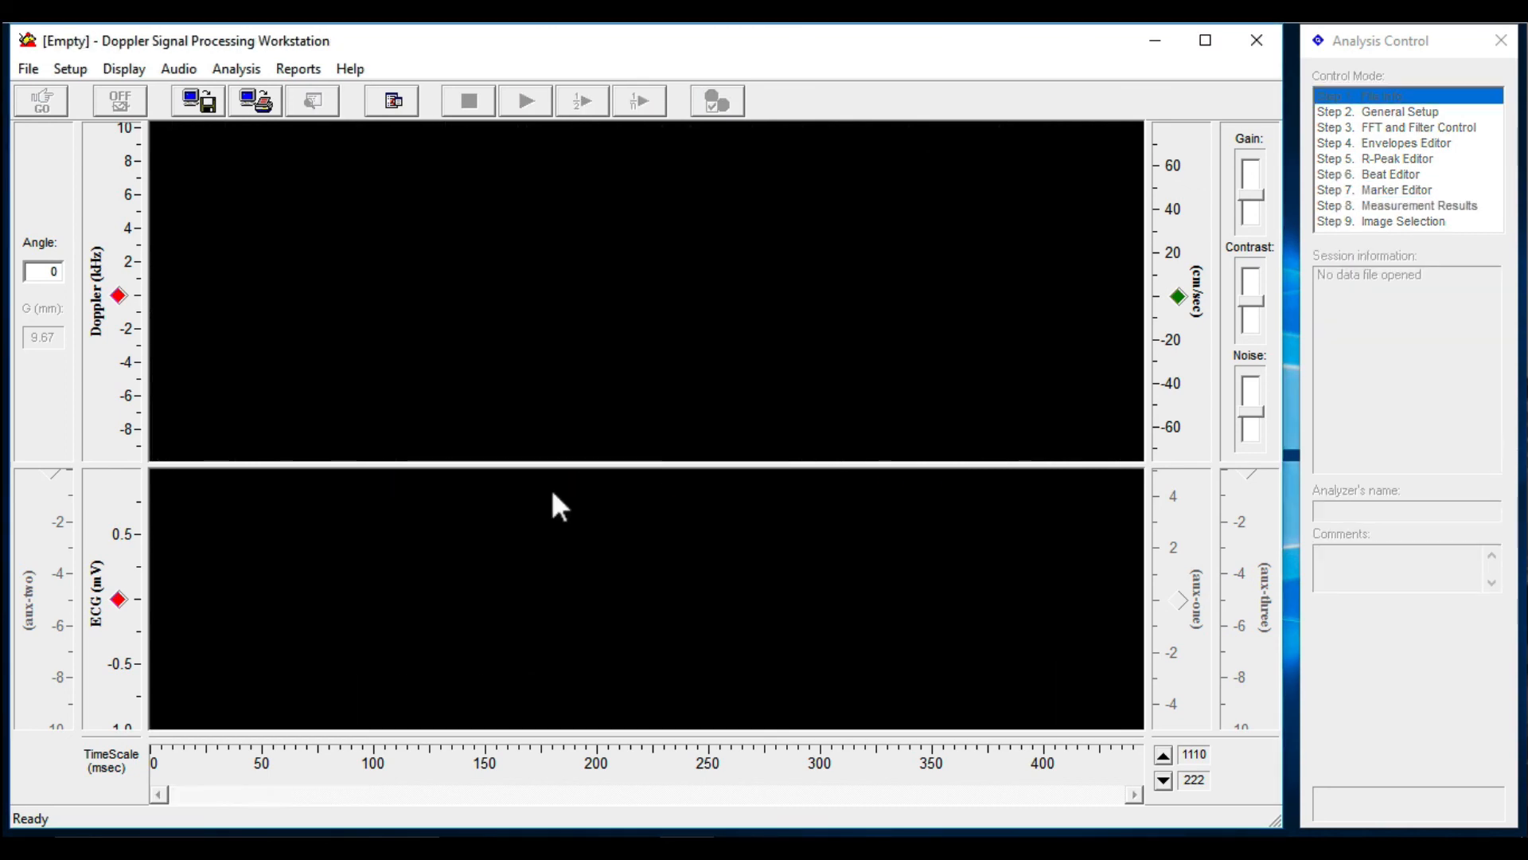
{"action": "left_click", "coordinate": [29, 69]}
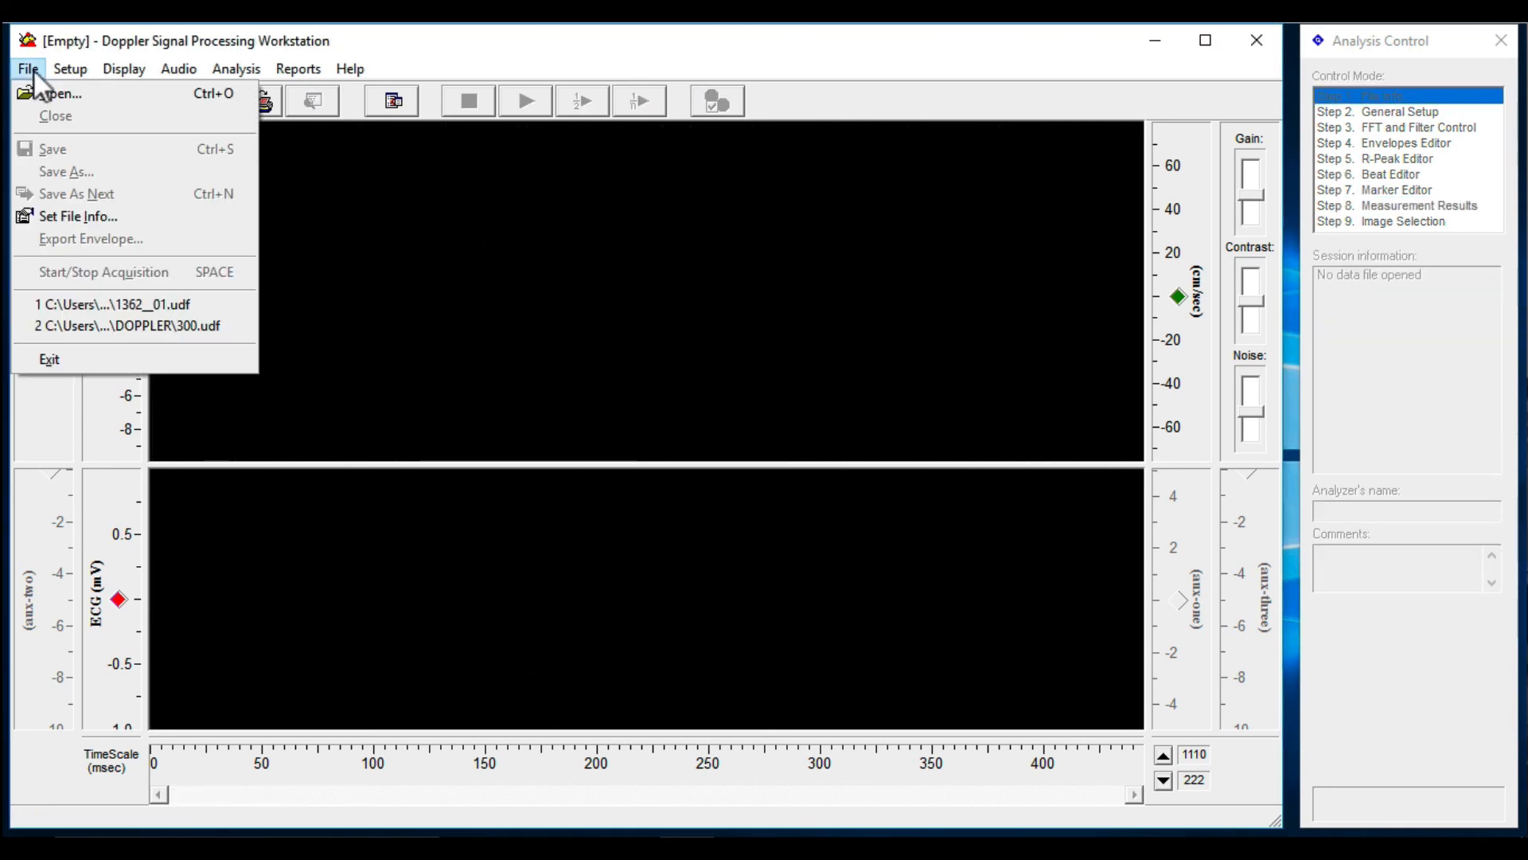
{"action": "left_click", "coordinate": [42, 90]}
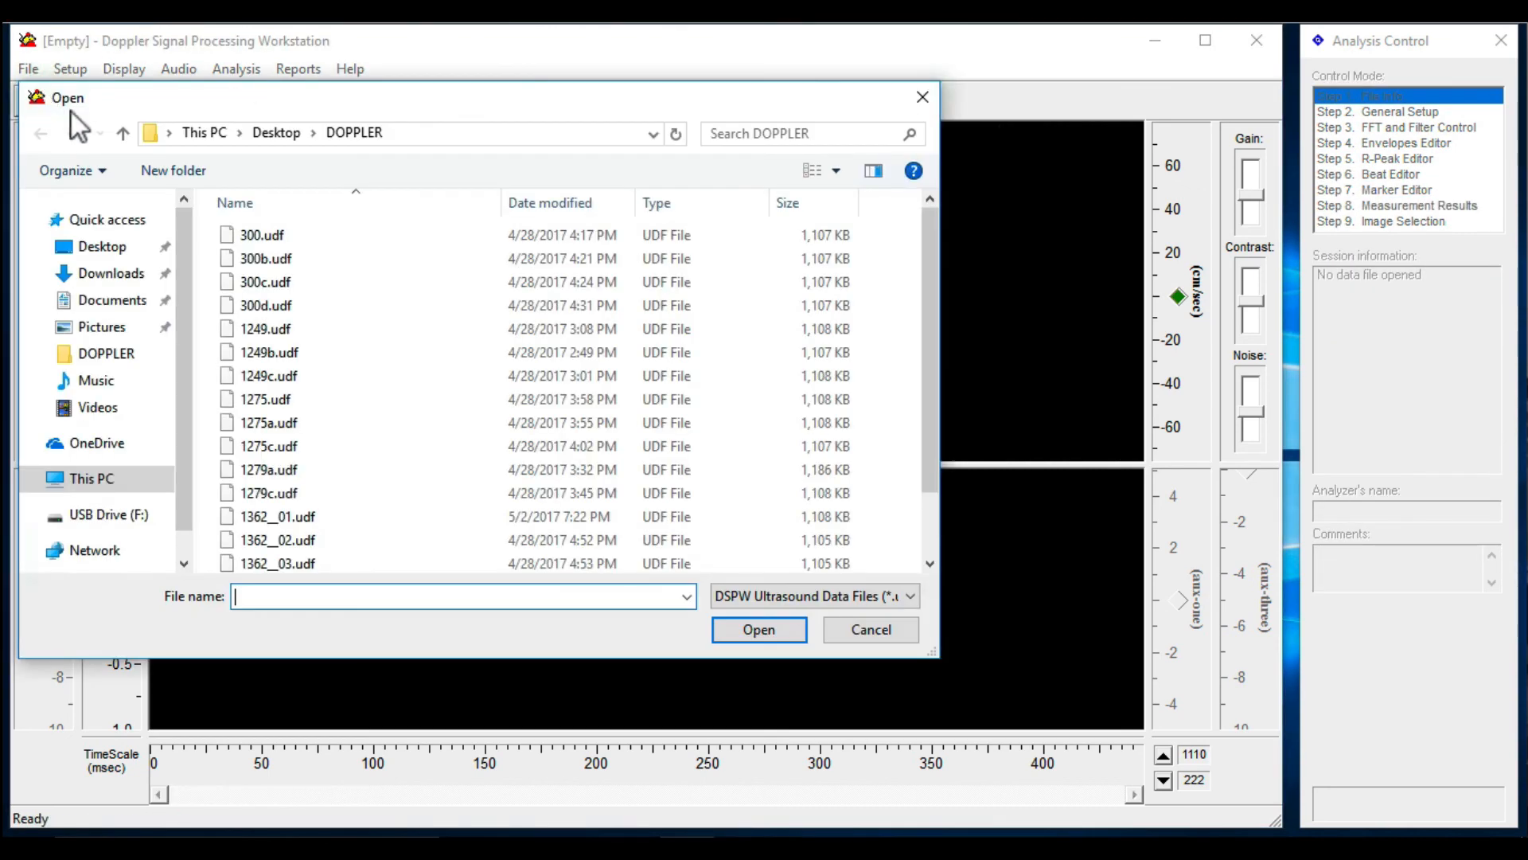
{"action": "double_click", "coordinate": [307, 541]}
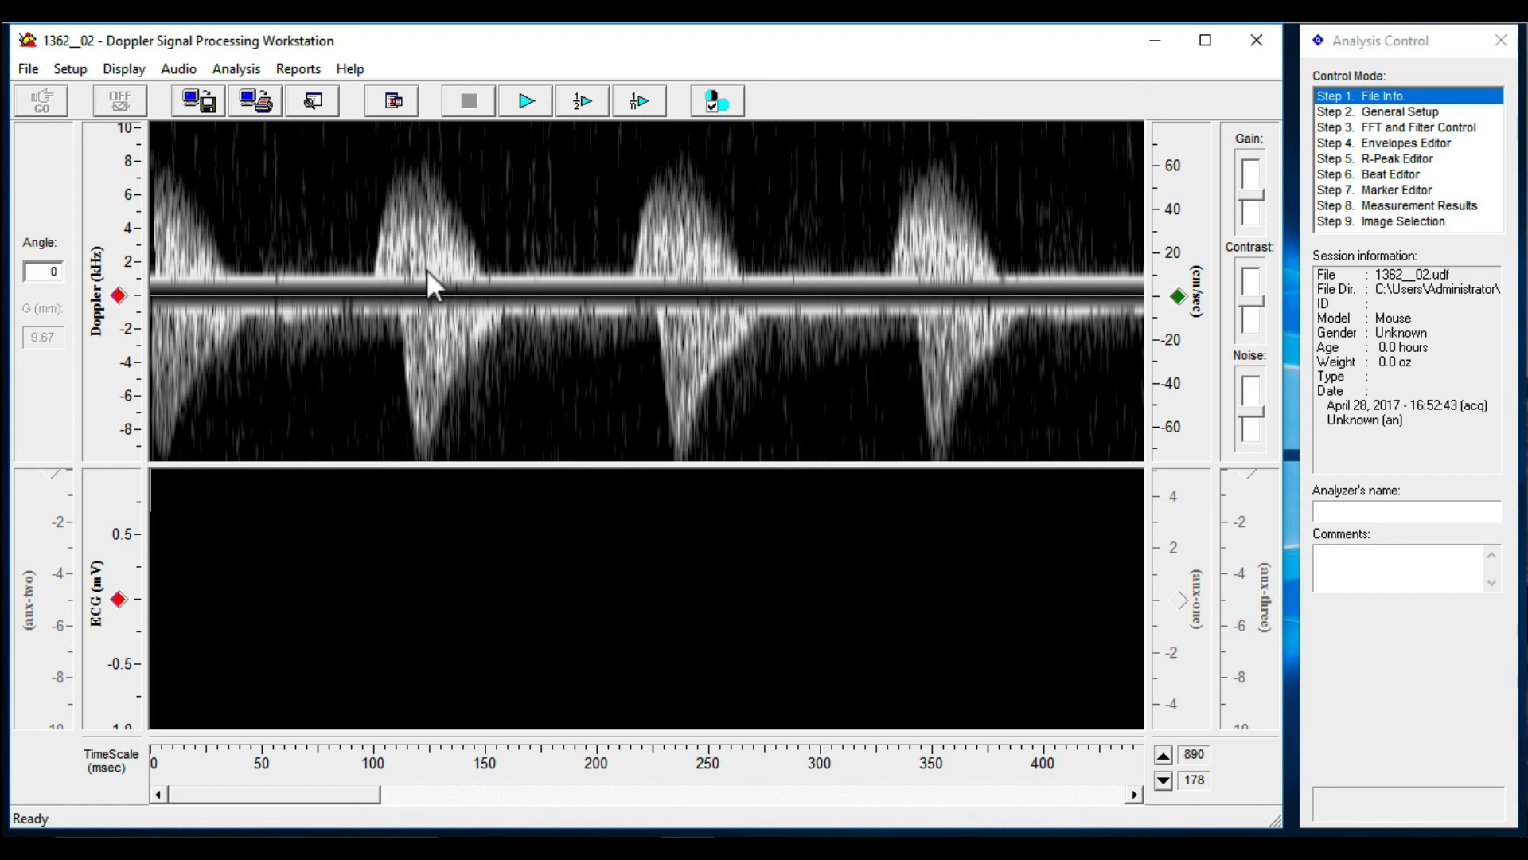
Review the Doppler setup's FFT window, filter and processing settings, and close the dialog
{"action": "left_click", "coordinate": [73, 70]}
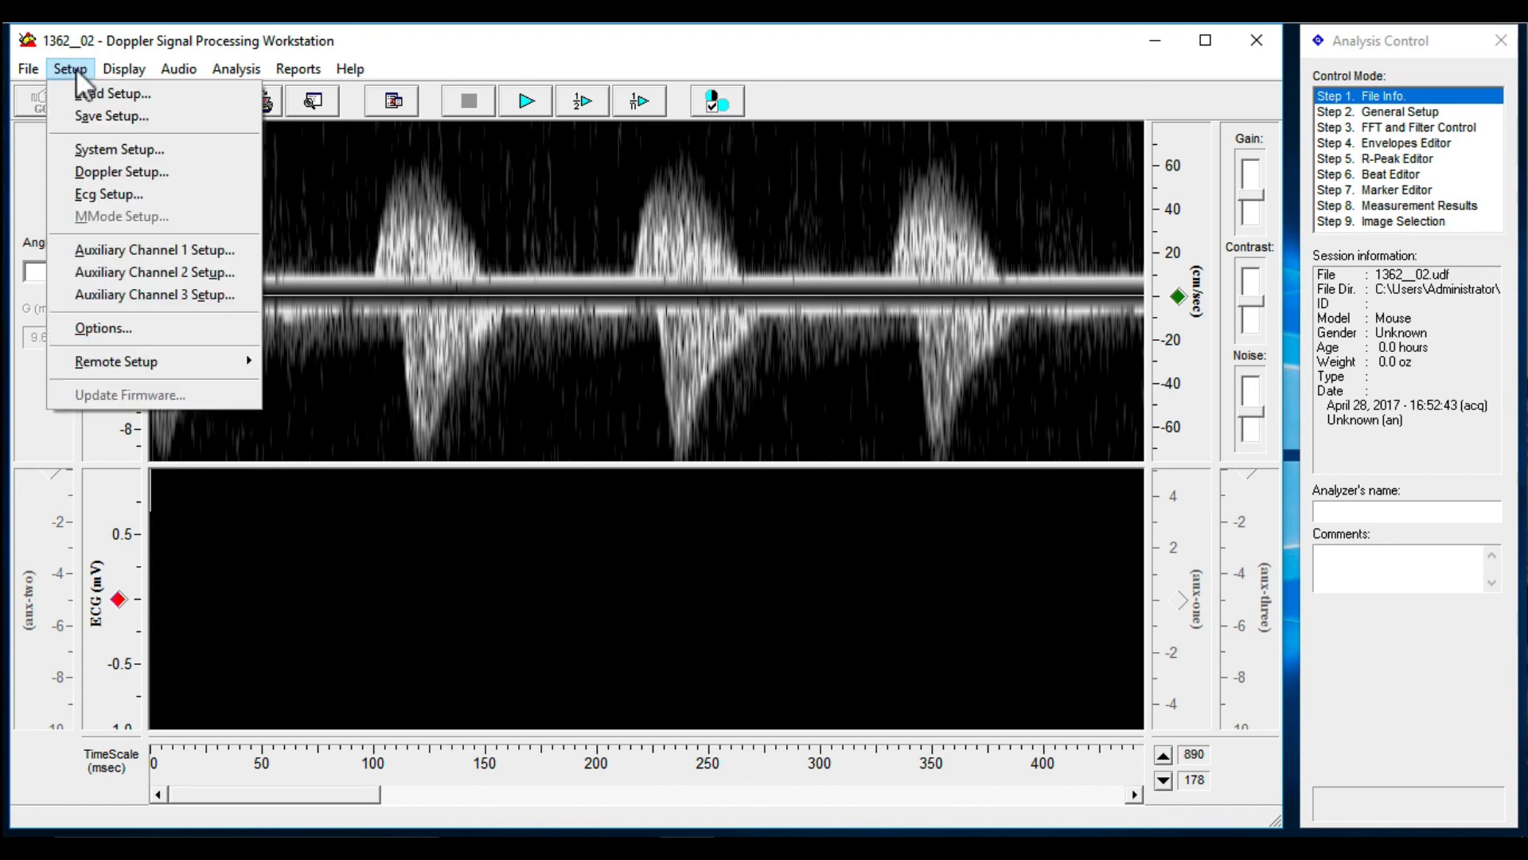
{"action": "left_click", "coordinate": [120, 169]}
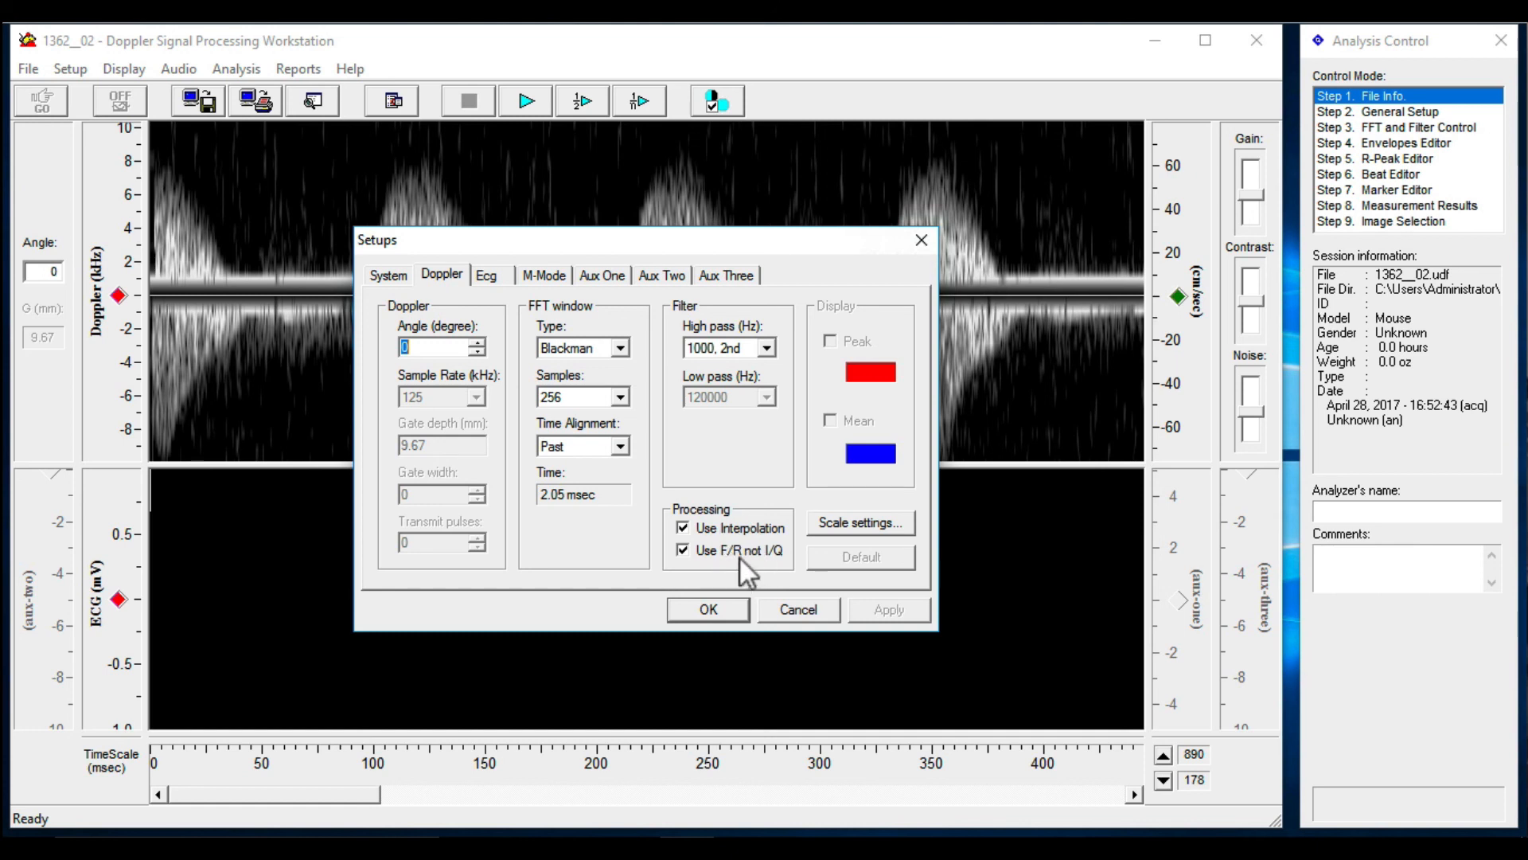
{"action": "left_click", "coordinate": [723, 611]}
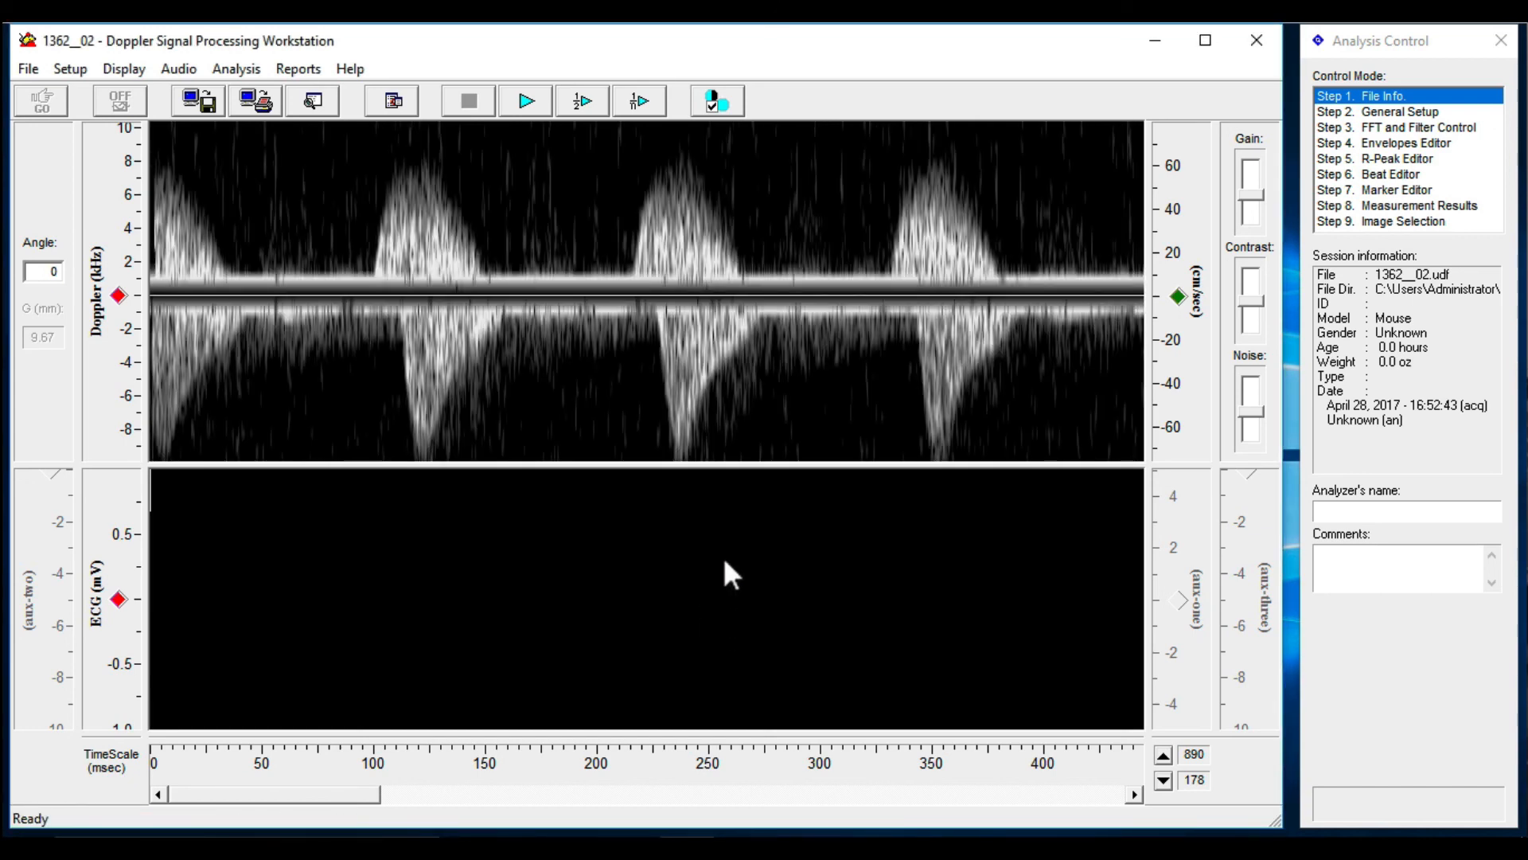
{"action": "left_click", "coordinate": [719, 11]}
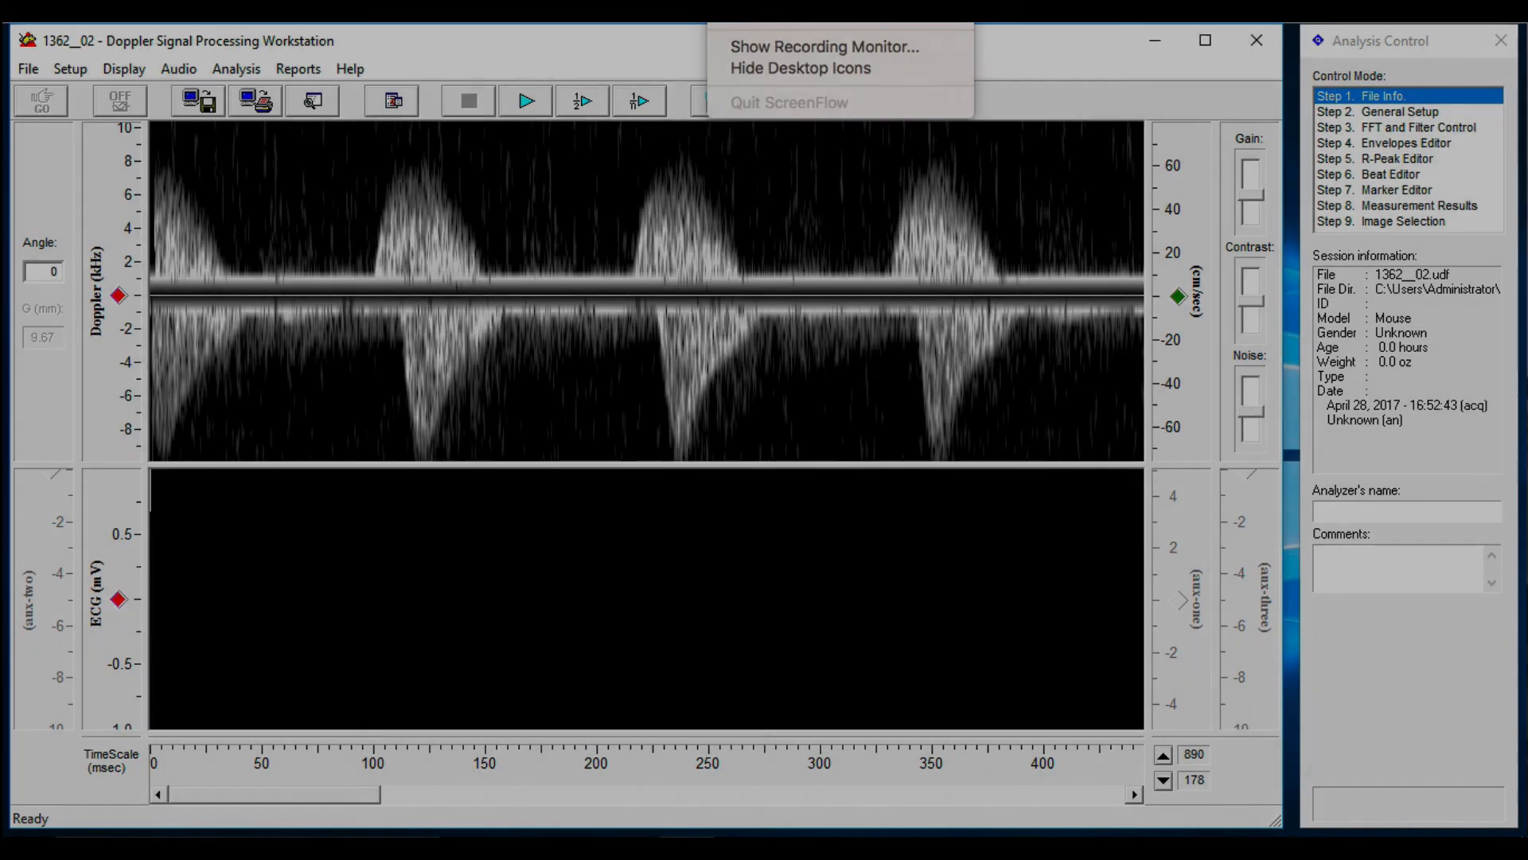